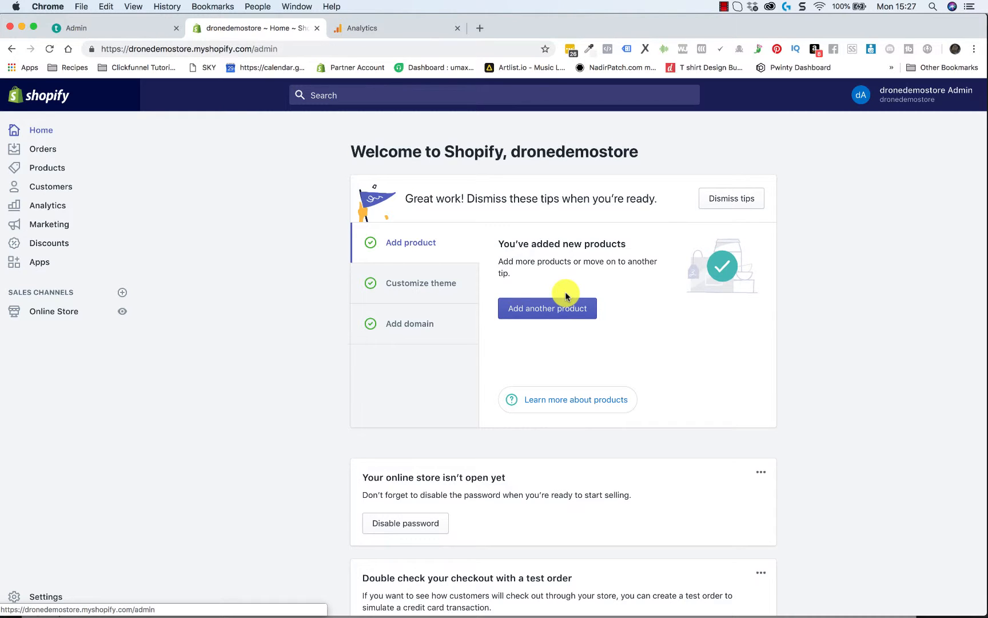
# Step: Open the online store's preferences and bring up the Google Analytics account section
pyautogui.click(60, 311)
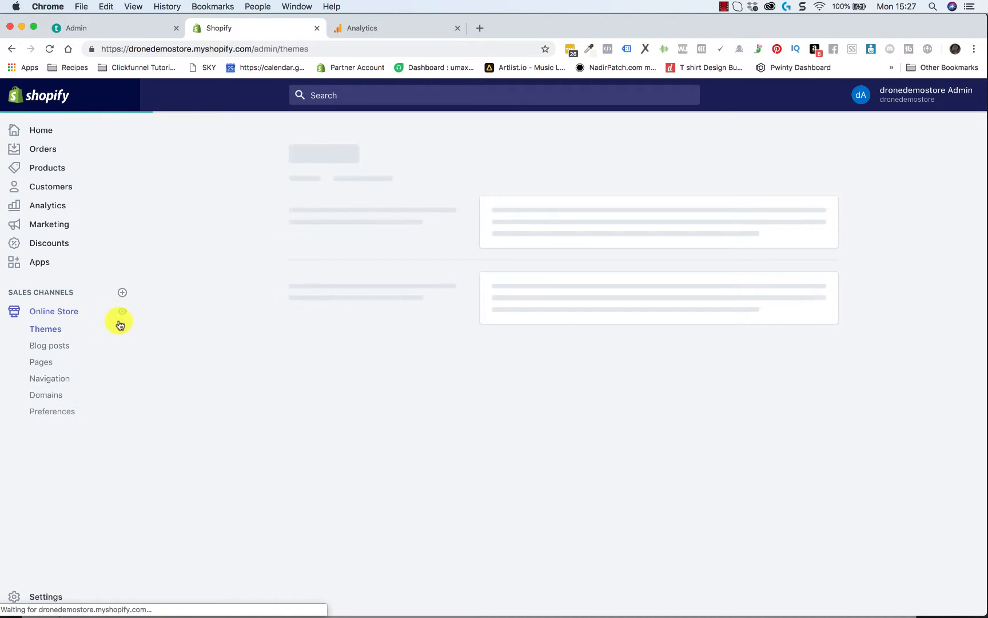
pyautogui.click(50, 412)
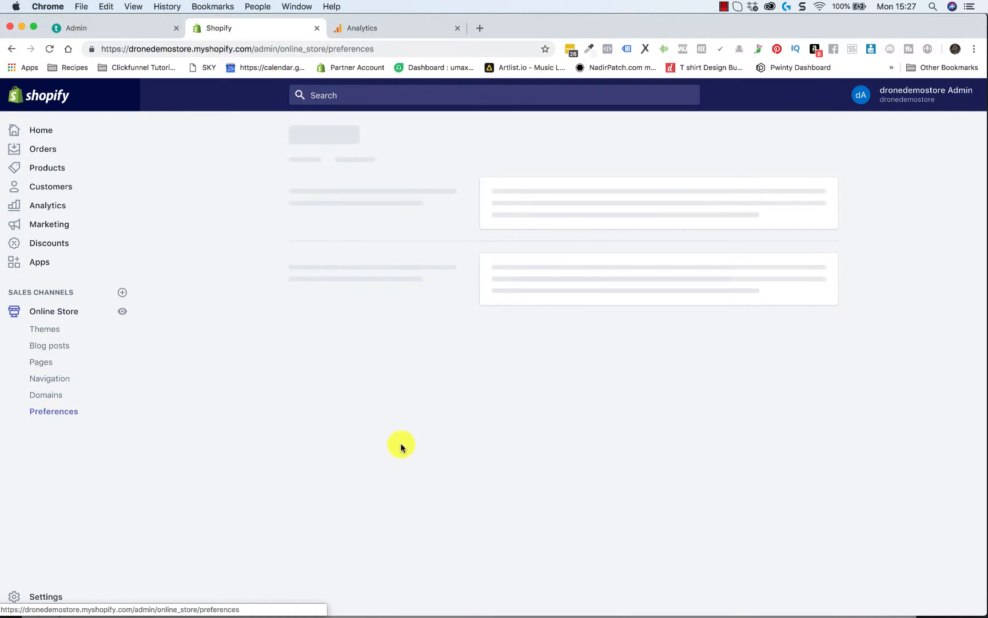
pyautogui.scroll(-3, 607, 390)
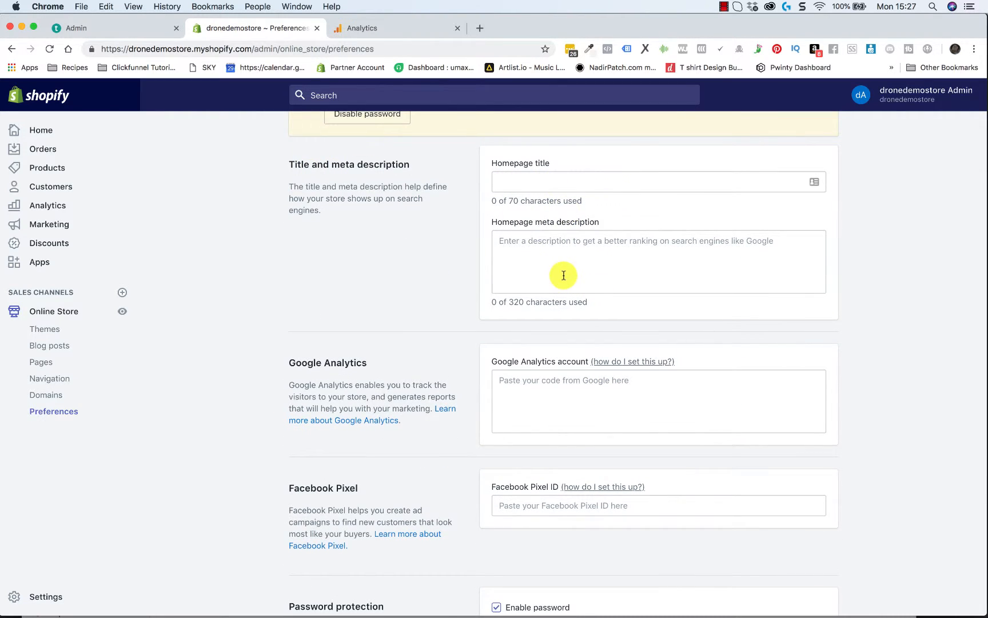
pyautogui.scroll(-5, 564, 275)
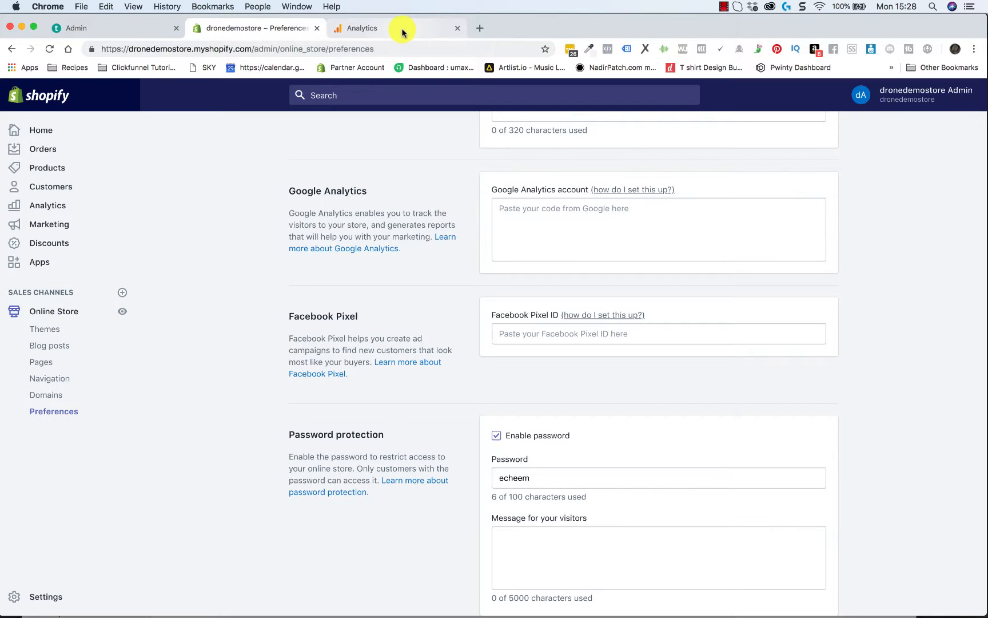
# Step: Switch to Google Analytics and start creating a new account from the administration area
pyautogui.click(403, 33)
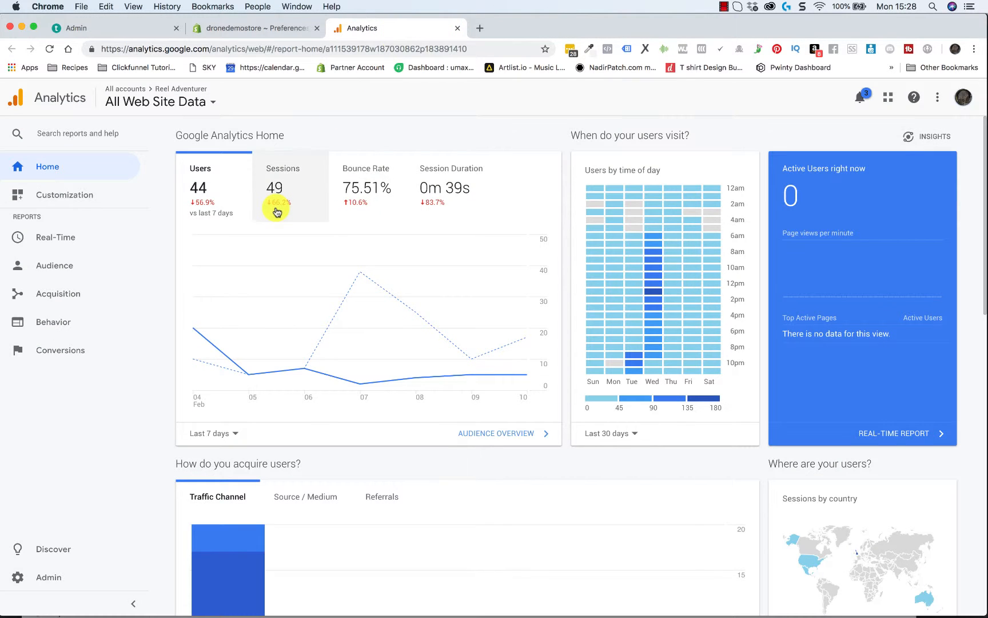
pyautogui.click(46, 575)
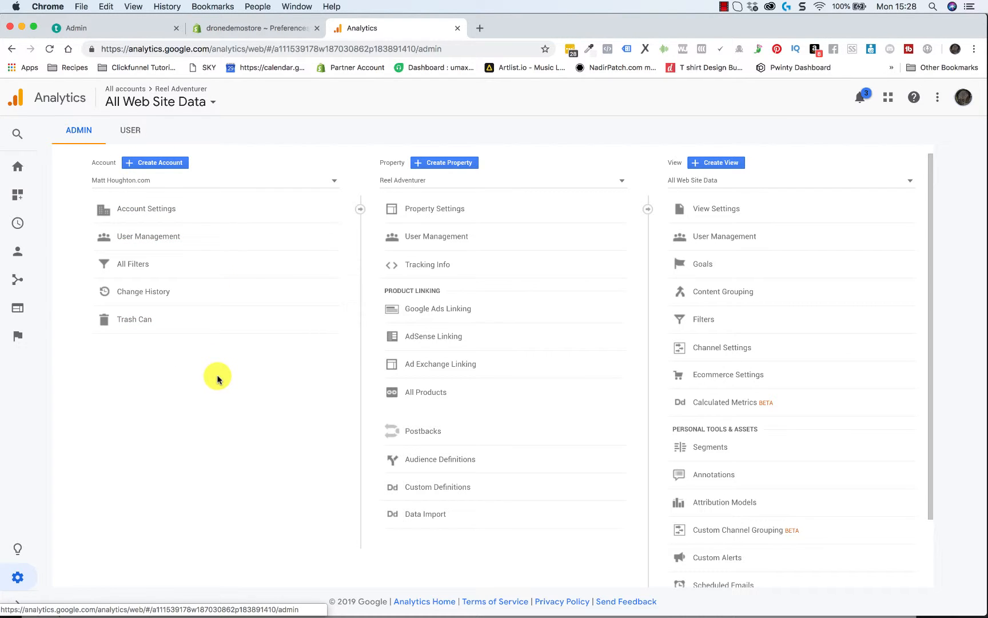
pyautogui.click(153, 170)
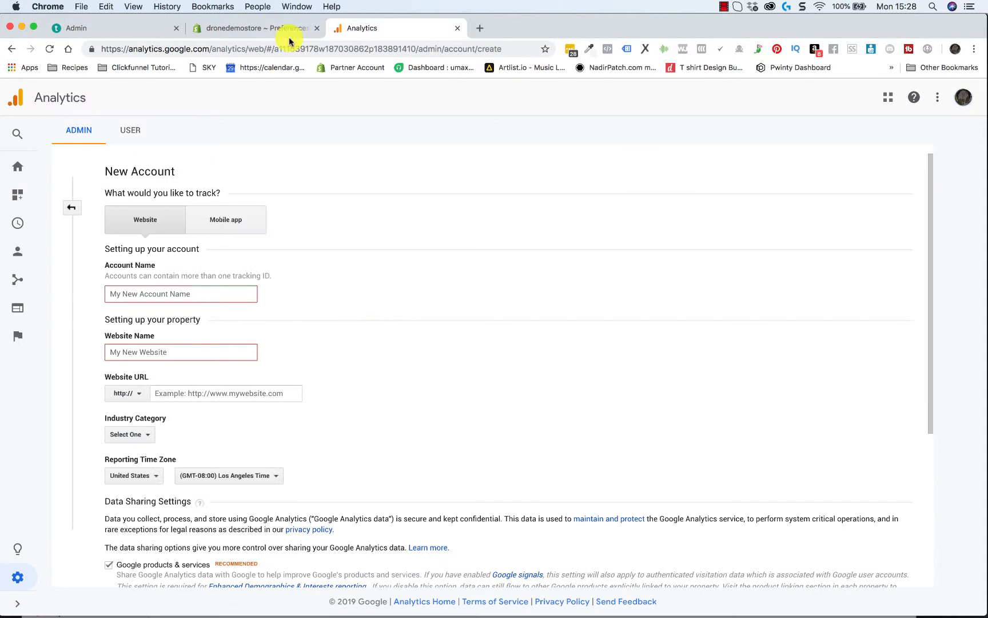
# Step: Check the Google Analytics account field in Shopify's preferences, and review the new account form in Google Analytics
pyautogui.click(273, 29)
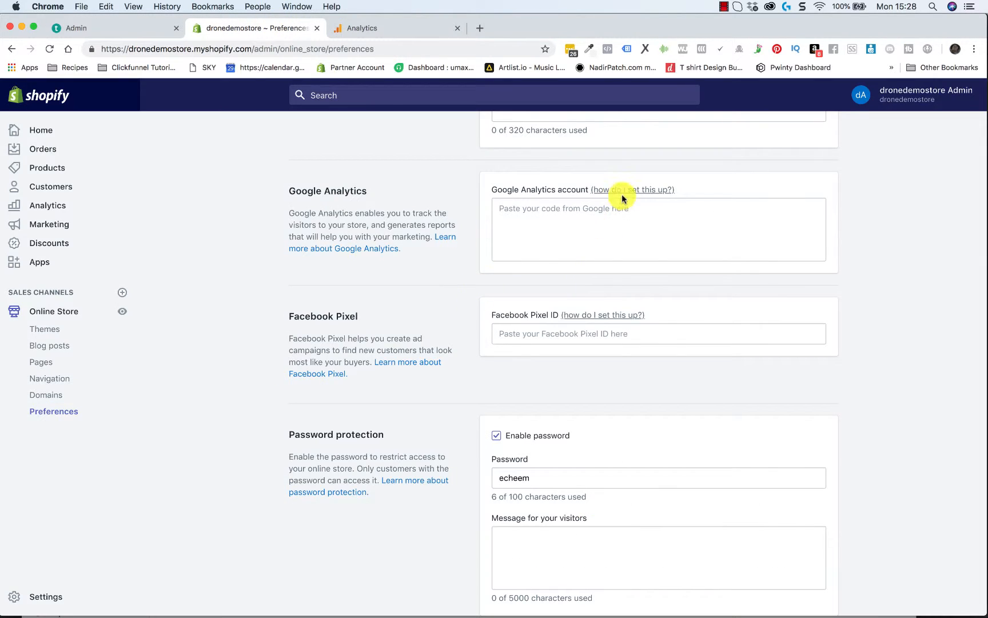
pyautogui.moveTo(492, 188); pyautogui.dragTo(585, 190)
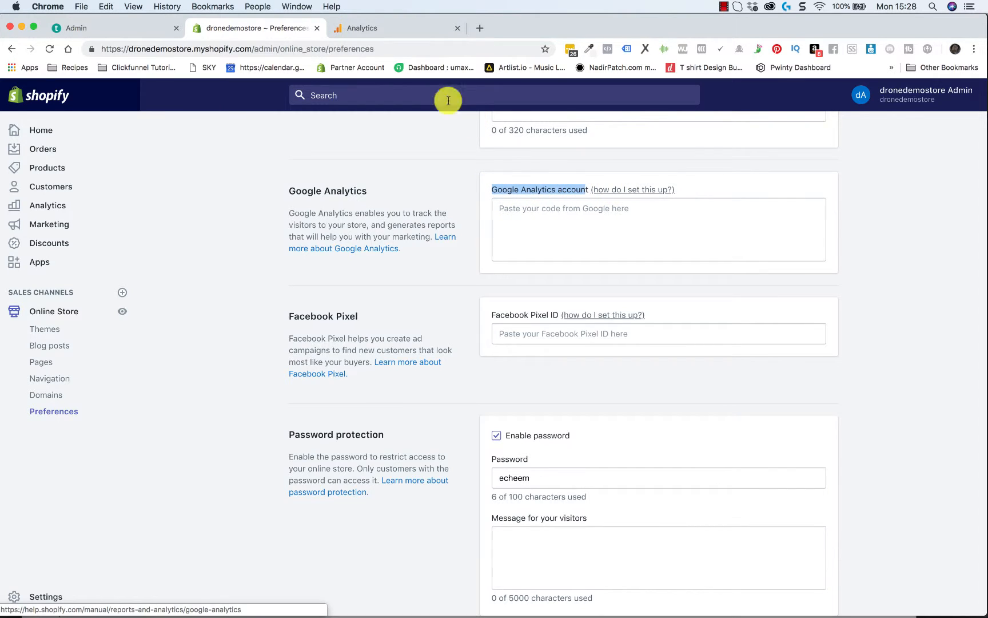
pyautogui.click(403, 35)
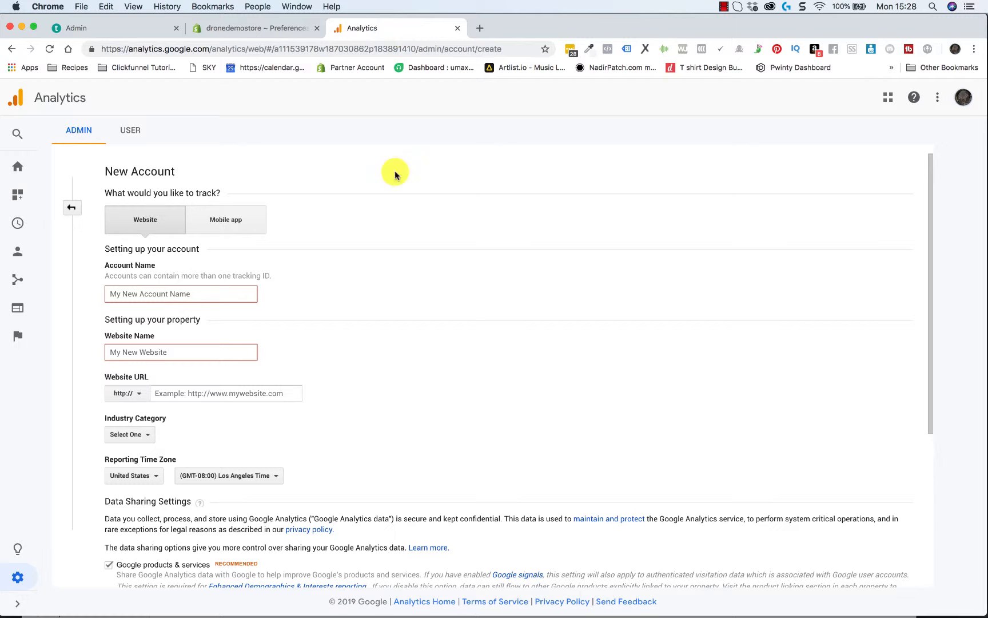
pyautogui.scroll(-5, 391, 327)
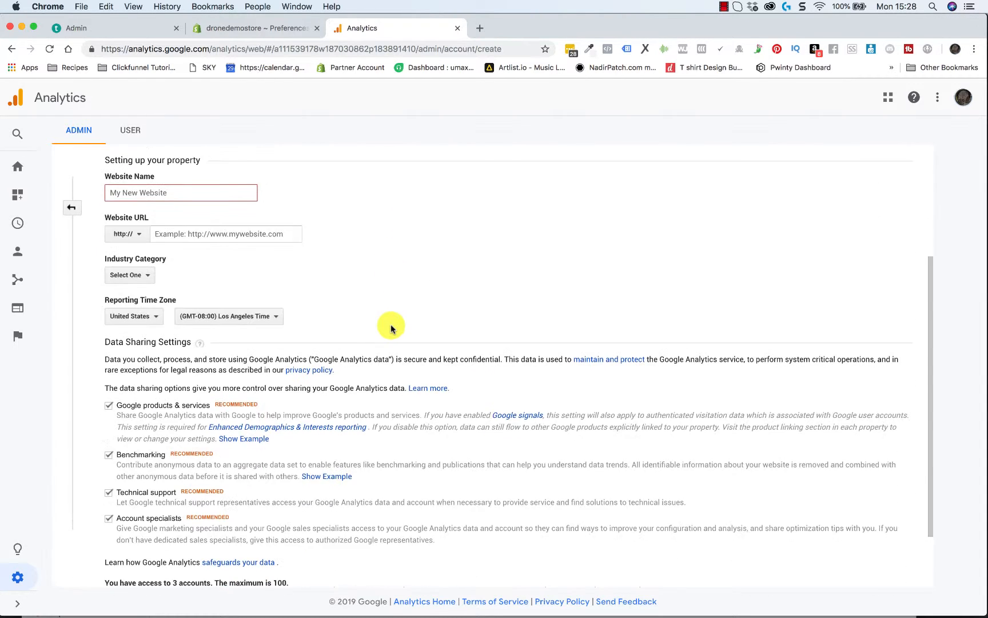
pyautogui.scroll(5, 391, 328)
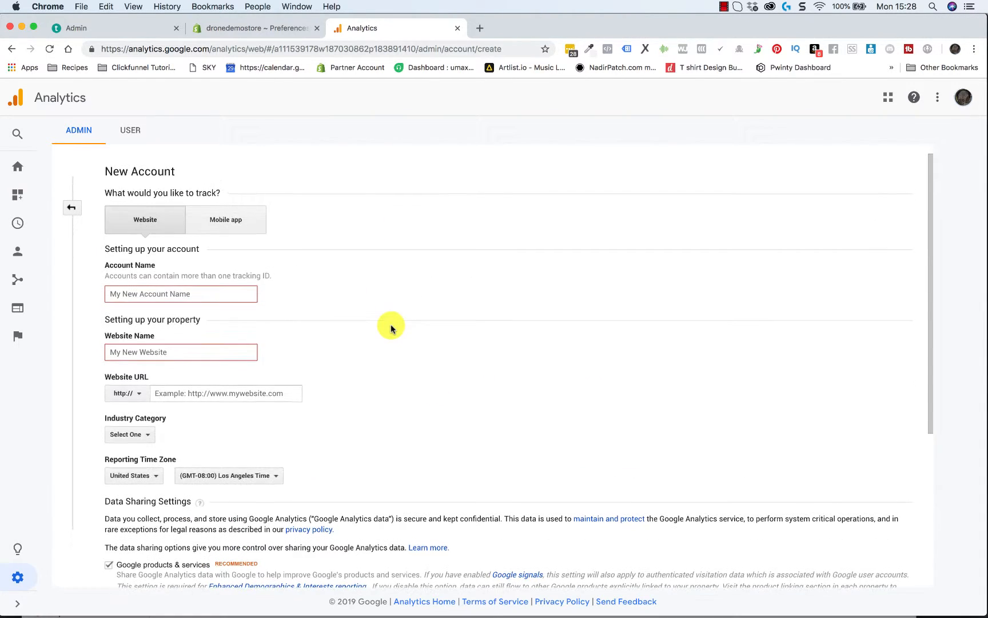
# Step: Enter "Drone Demo Store" as both the account name and the website name
pyautogui.click(163, 294)
pyautogui.write('Dr')
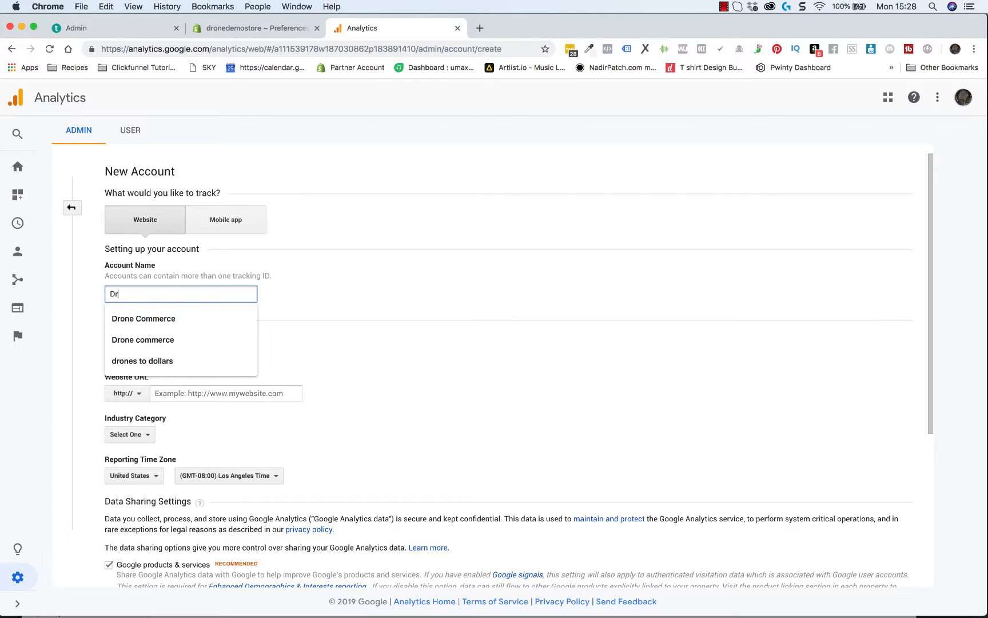
pyautogui.write('one ')
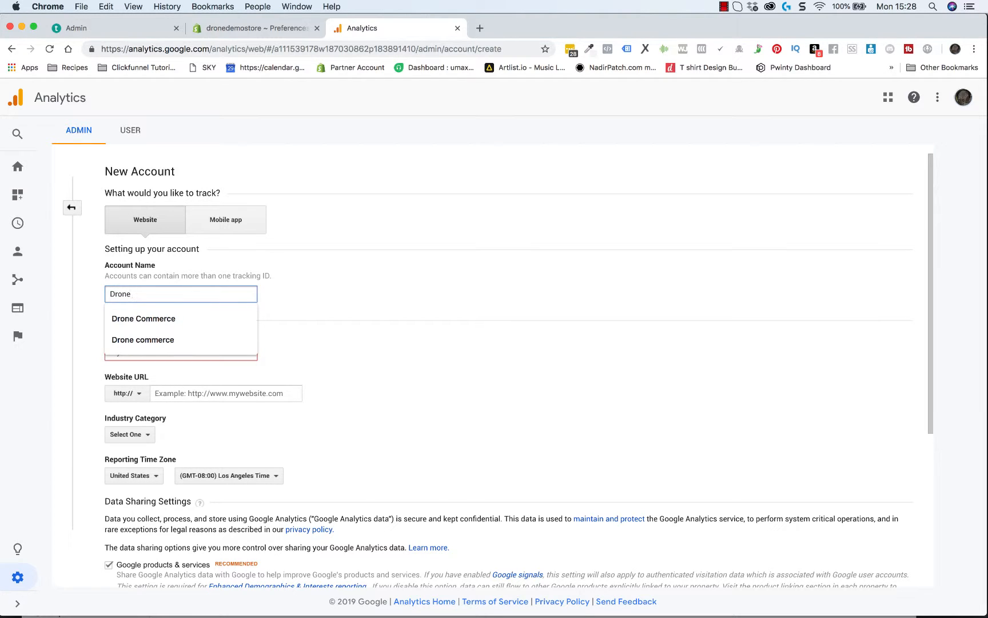
pyautogui.write('Demo S')
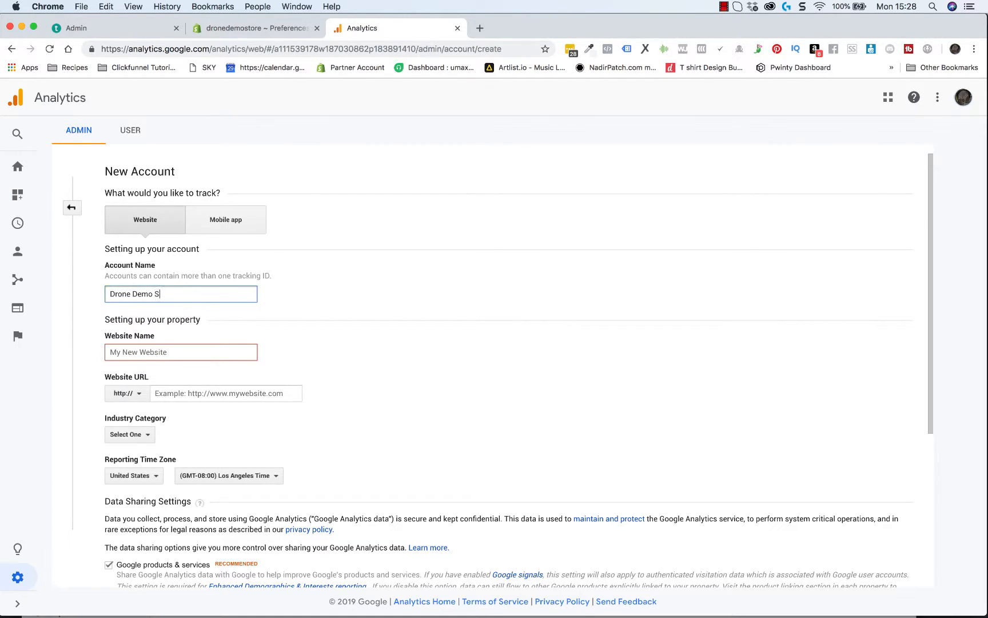
pyautogui.write('tore')
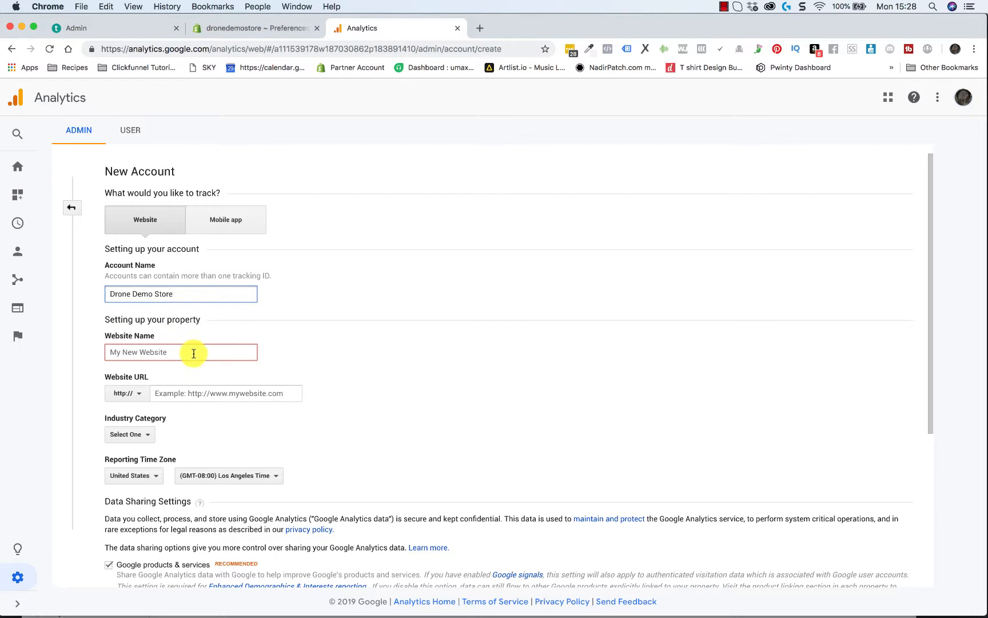
pyautogui.click(193, 353)
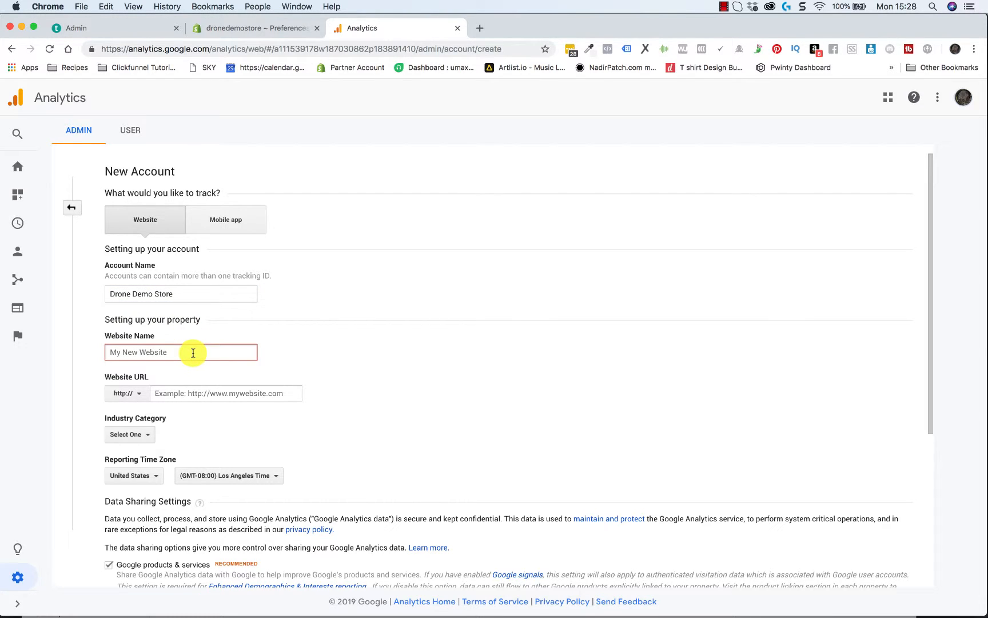
pyautogui.write('Drone Demo Store')
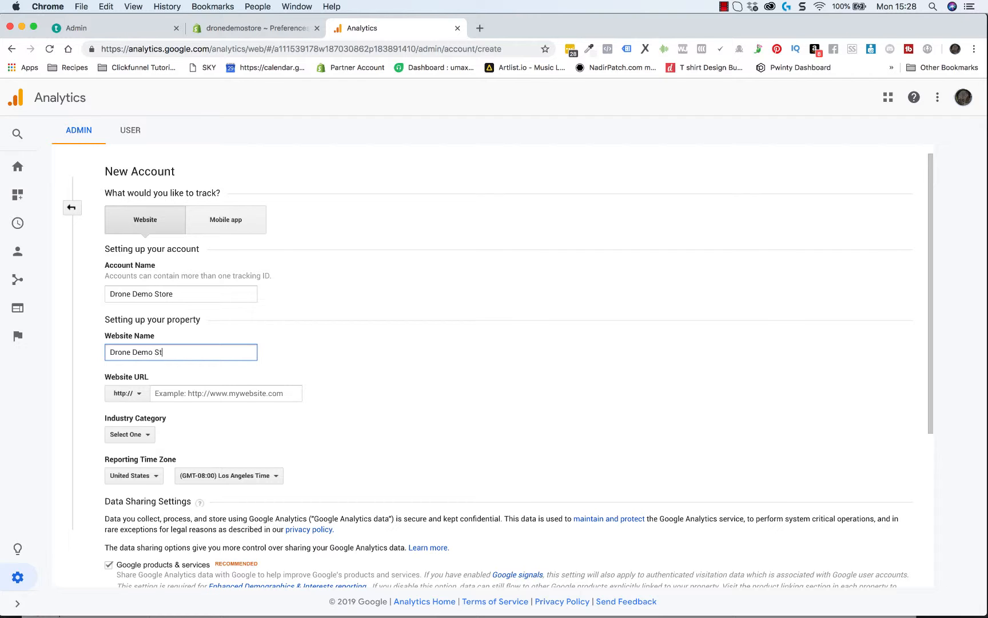
# Step: Open the live storefront from Shopify and copy its web address
pyautogui.click(253, 27)
pyautogui.click(122, 311)
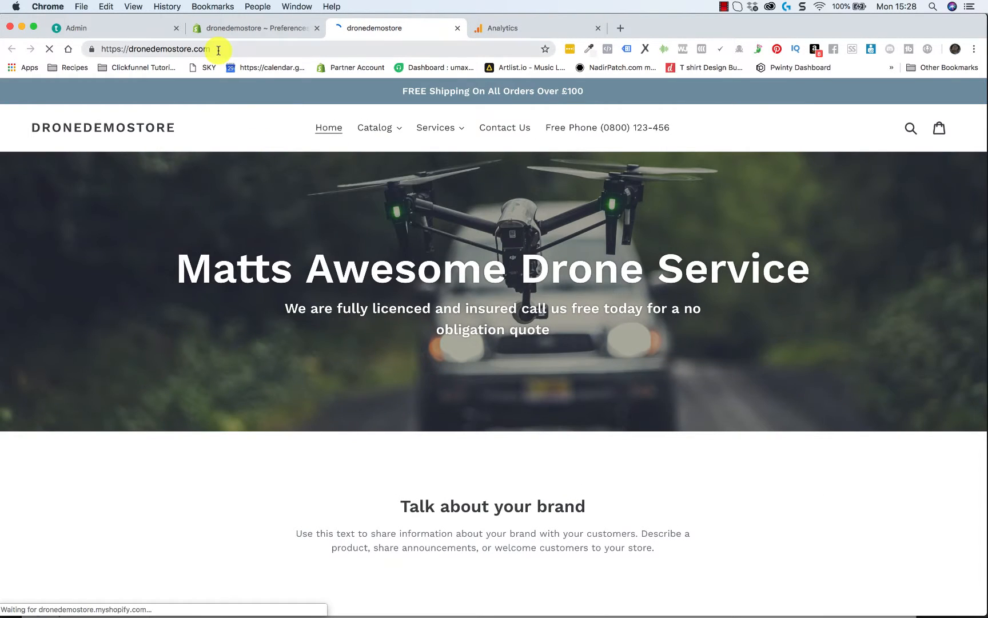
pyautogui.click(188, 49)
pyautogui.rightClick(114, 50)
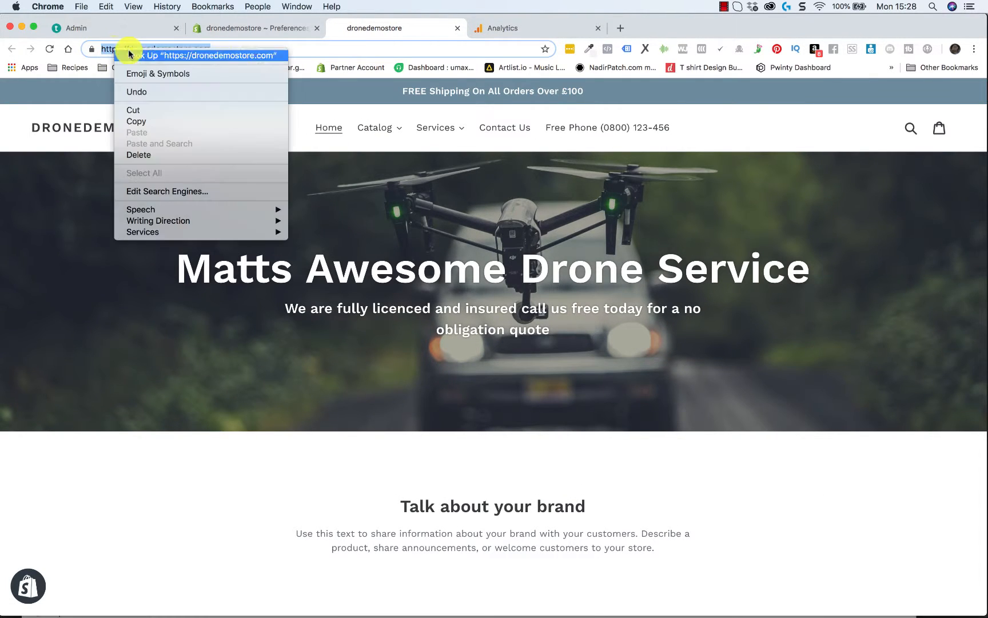
pyautogui.click(150, 121)
pyautogui.click(541, 28)
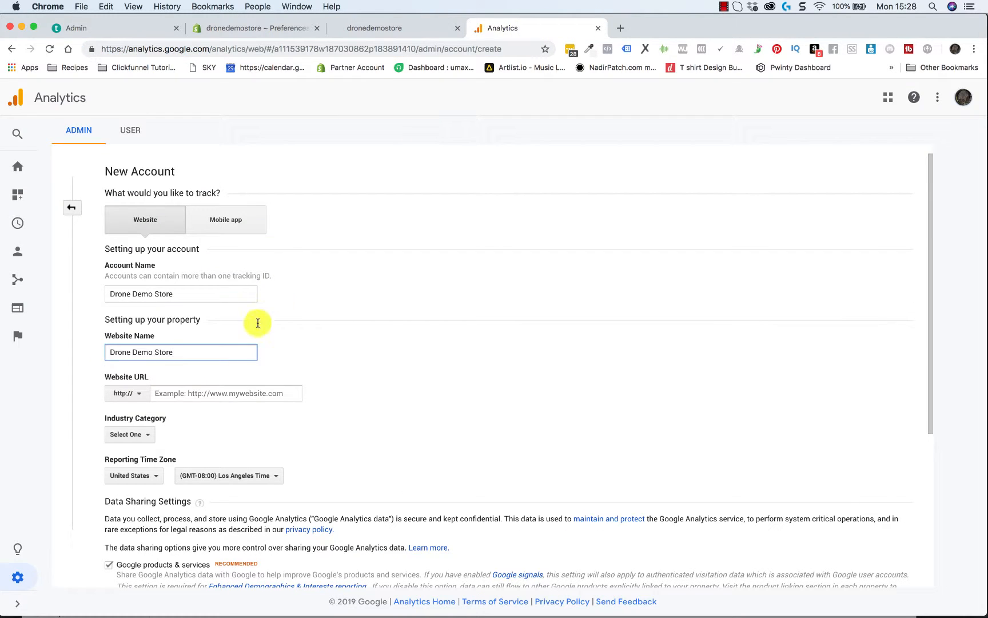
pyautogui.click(200, 393)
pyautogui.press('super+v')
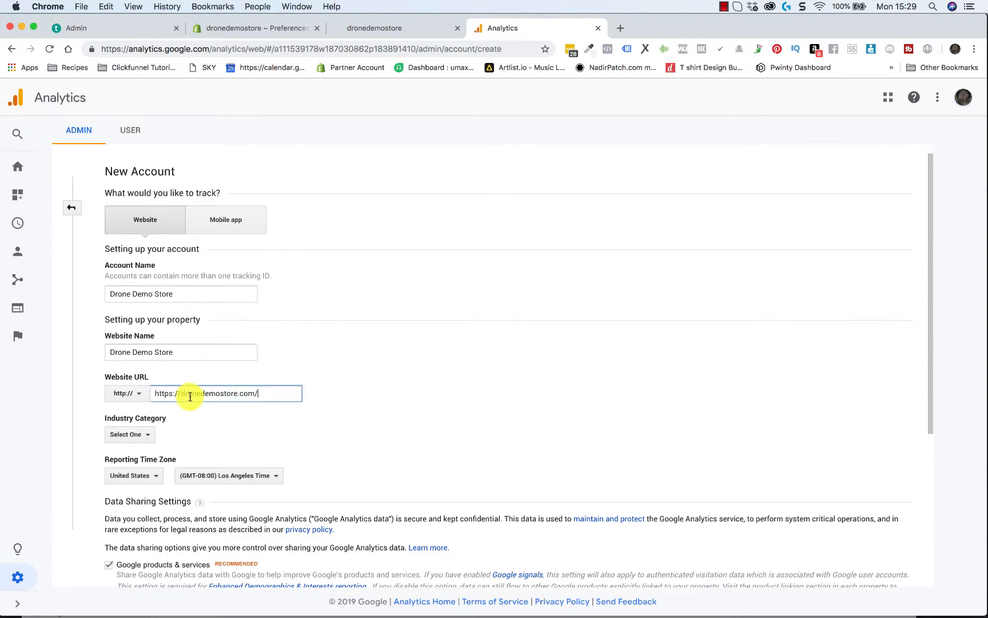
pyautogui.moveTo(183, 393); pyautogui.dragTo(156, 395)
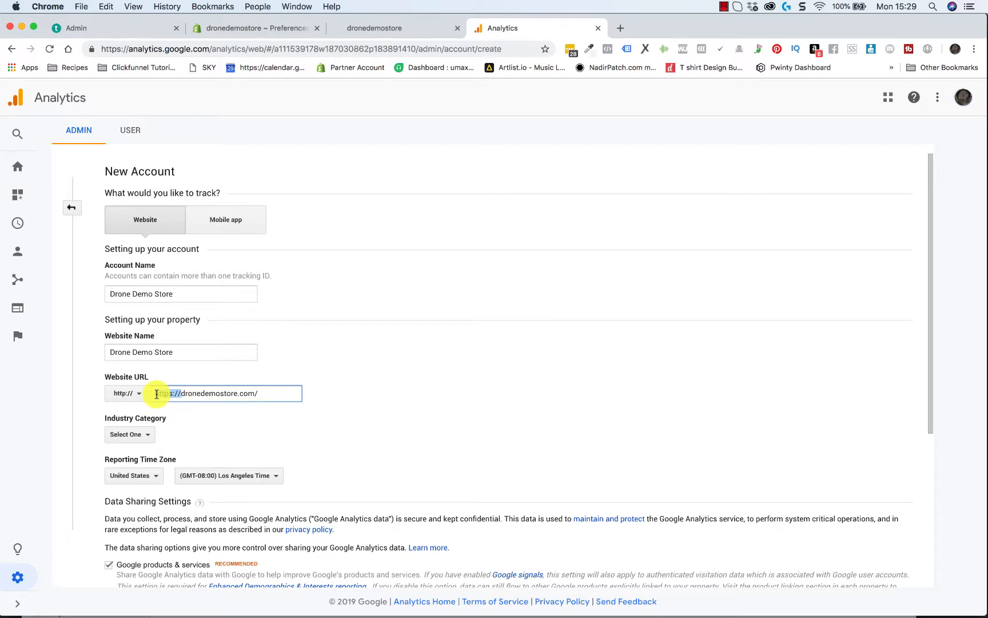
pyautogui.press('BackSpace')
pyautogui.click(223, 427)
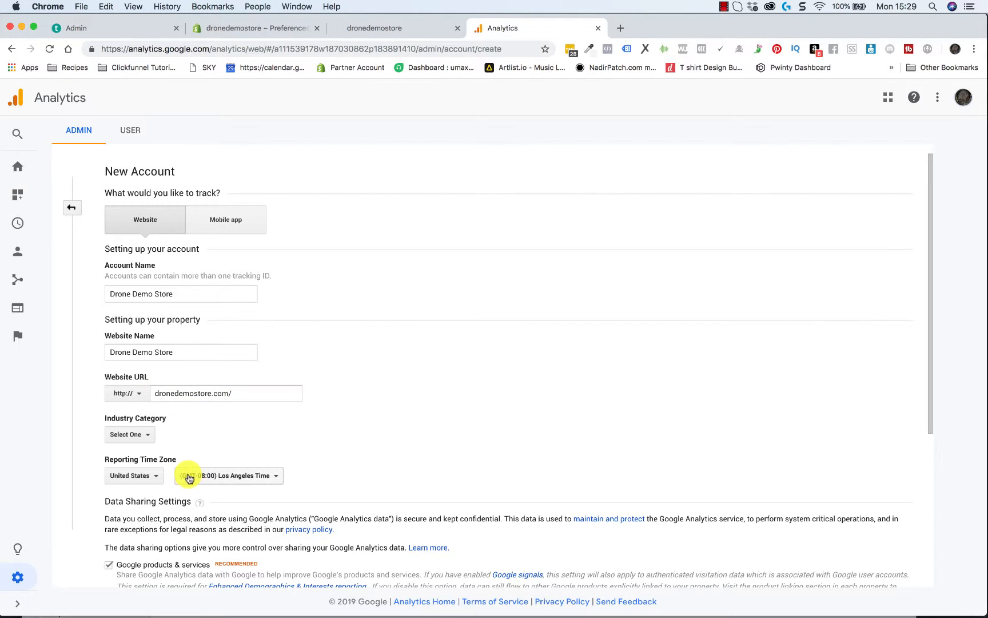
# Step: Set the industry category to Business and Industrial Markets and the reporting time zone country to United Kingdom
pyautogui.click(144, 434)
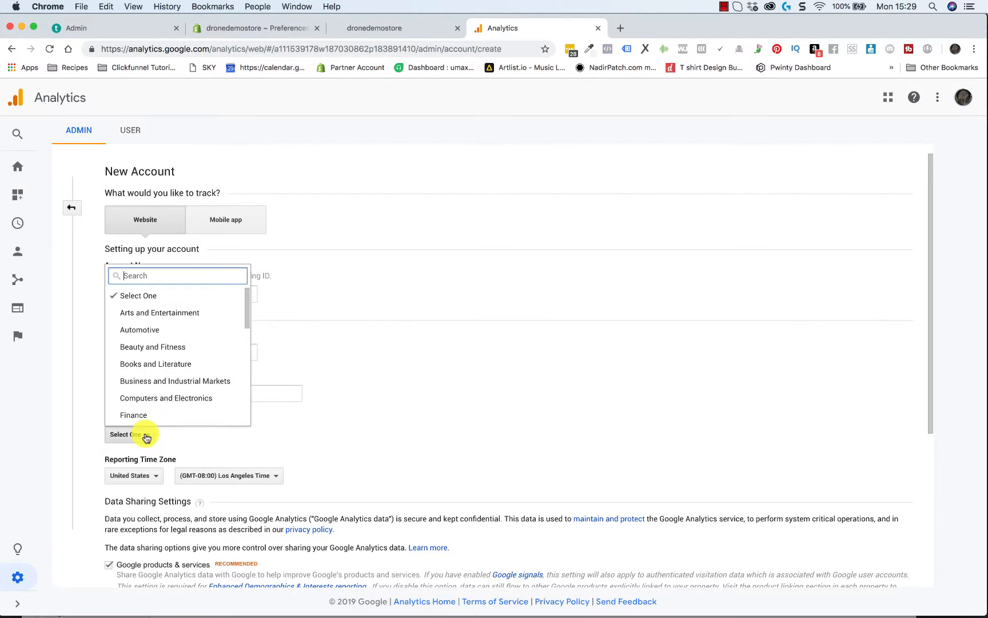
pyautogui.click(182, 385)
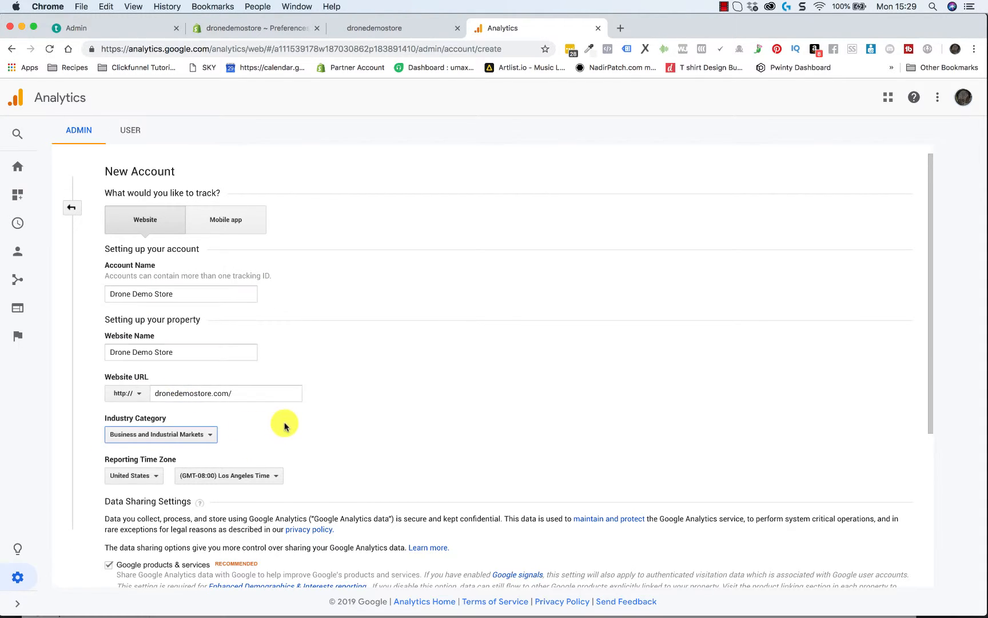
pyautogui.scroll(-2, 283, 425)
pyautogui.click(150, 426)
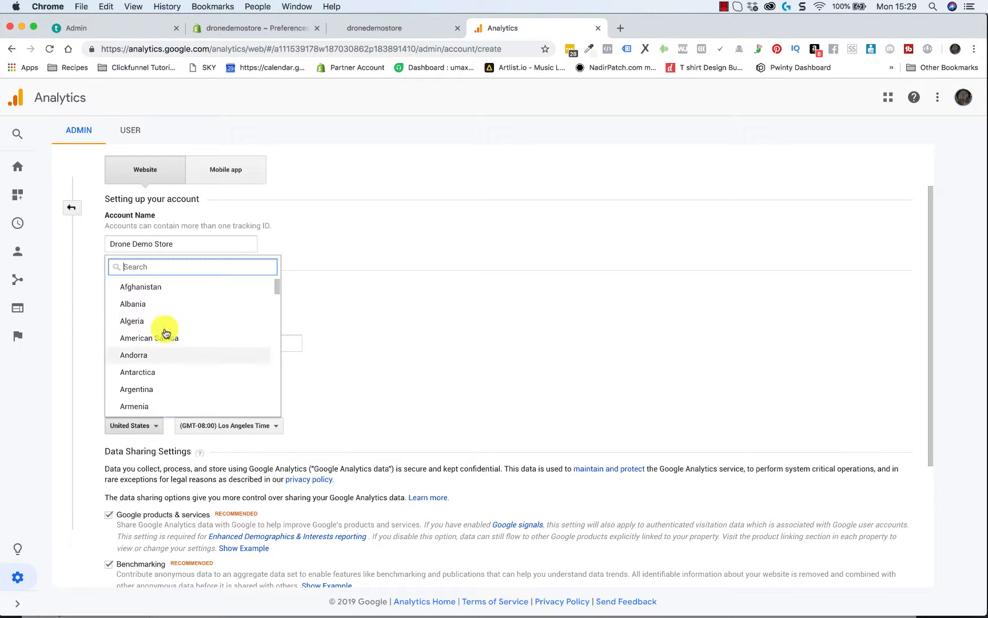
pyautogui.scroll(-5, 166, 328)
pyautogui.scroll(-15, 171, 328)
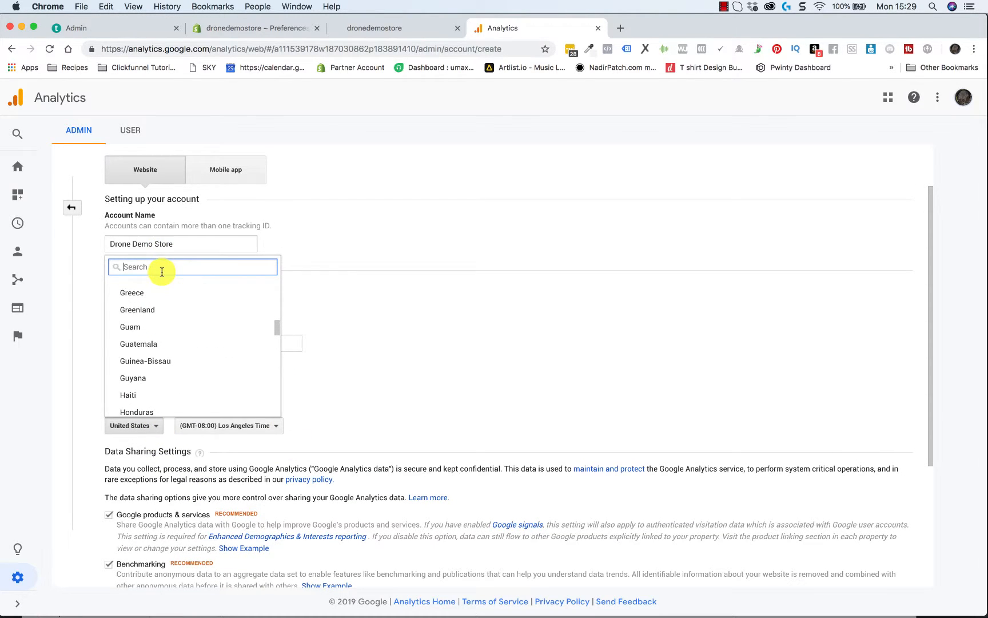
pyautogui.write('united')
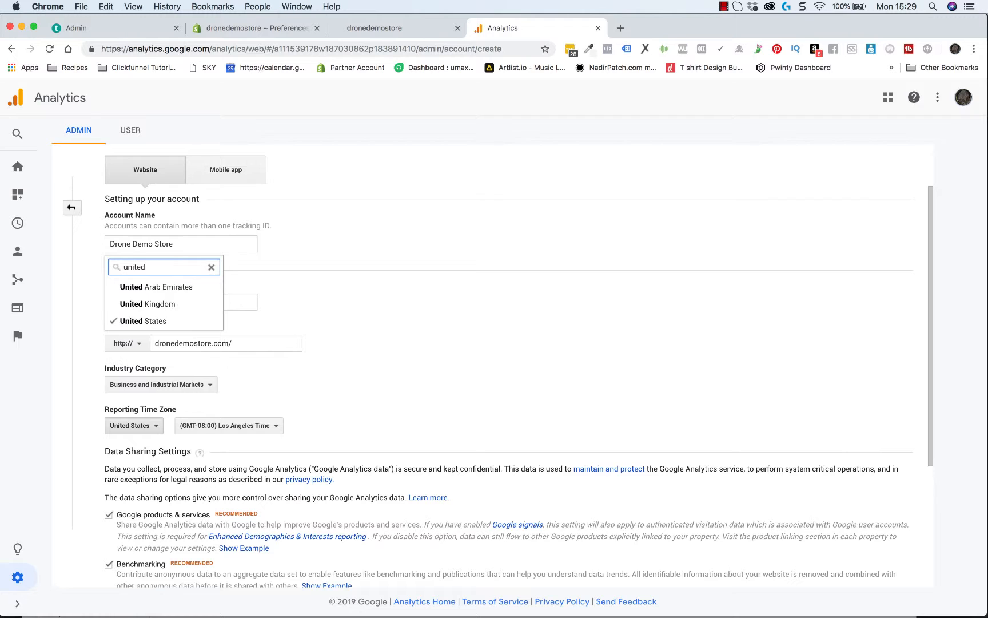
pyautogui.click(132, 305)
# Step: Keep the default data sharing settings and request the tracking ID for the new account
pyautogui.scroll(-4, 304, 397)
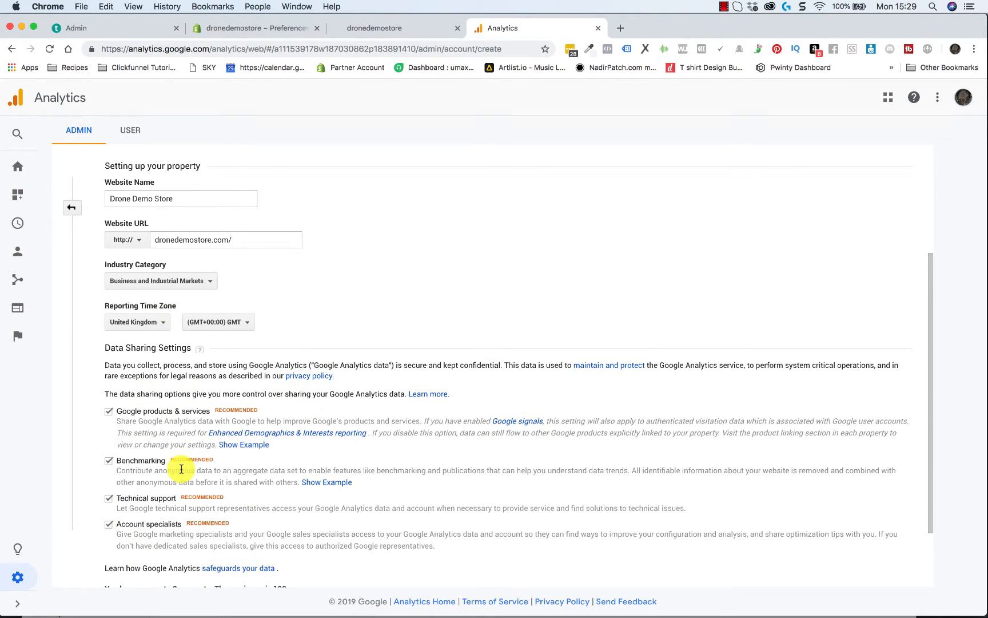
pyautogui.scroll(-3, 181, 468)
pyautogui.click(144, 554)
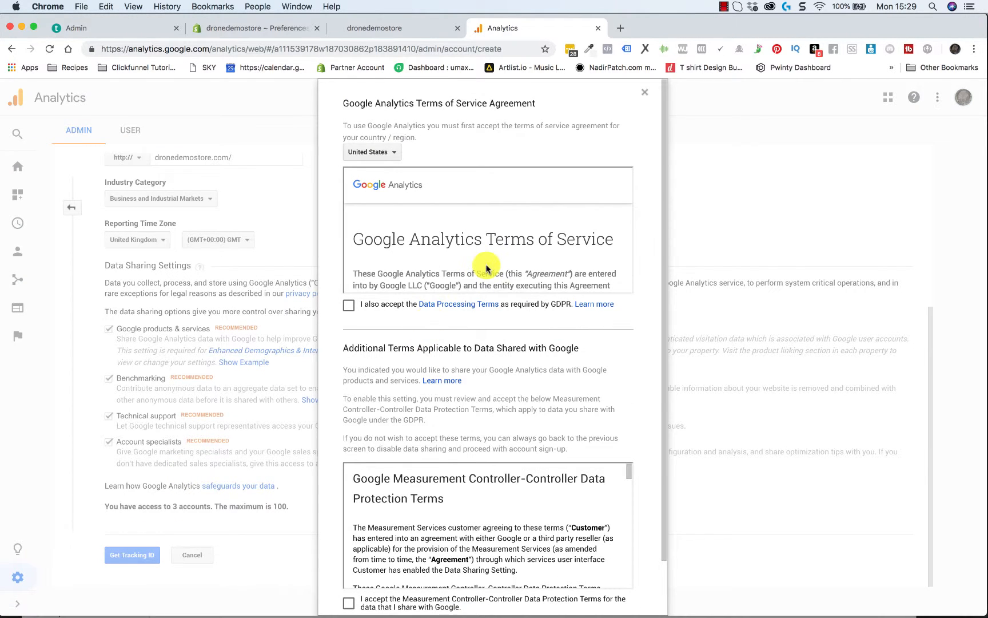
# Step: Set the terms of service country to United Kingdom and accept the GDPR Data Processing Terms and the Measurement Controller-Controller Data Protection Terms
pyautogui.click(380, 153)
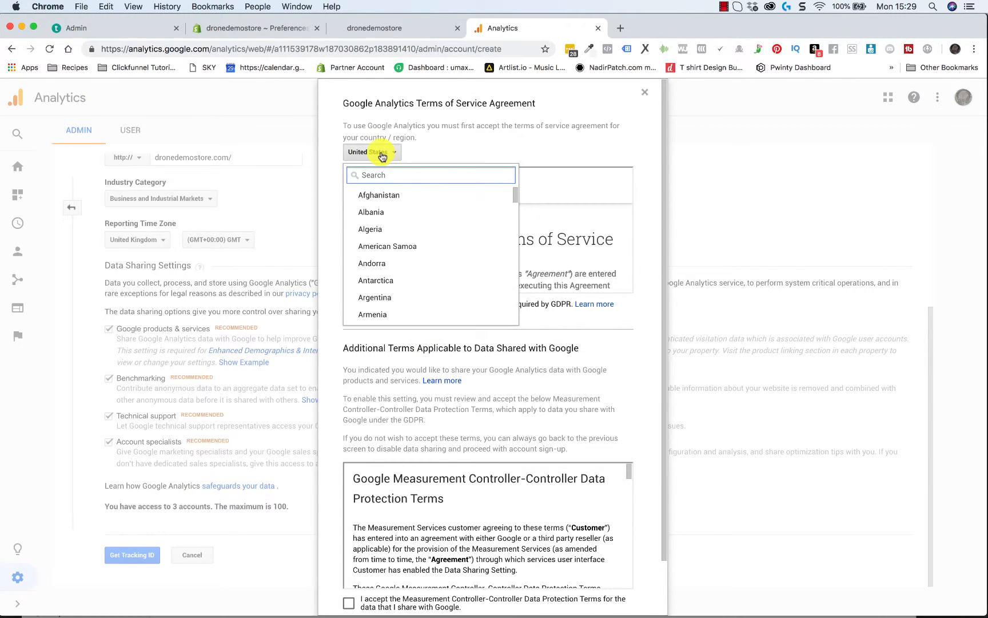
pyautogui.write('united')
pyautogui.click(384, 212)
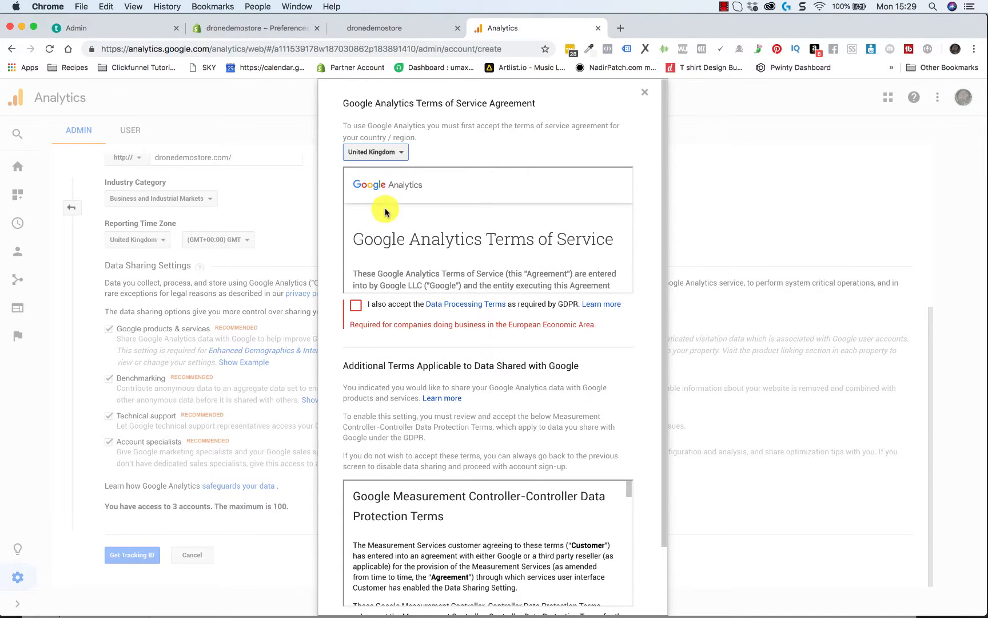
pyautogui.click(356, 305)
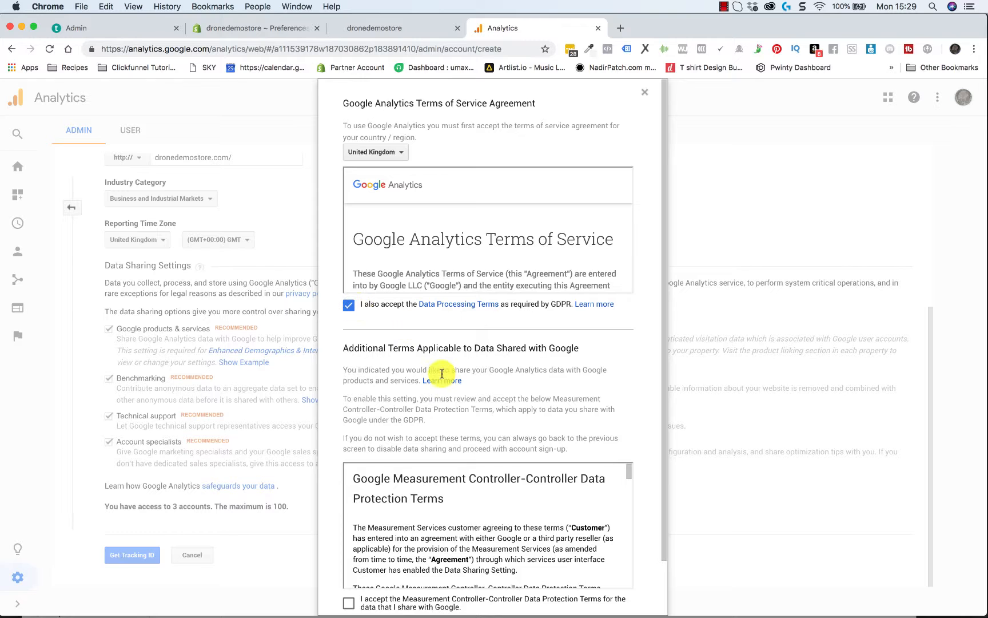
pyautogui.scroll(-2, 441, 373)
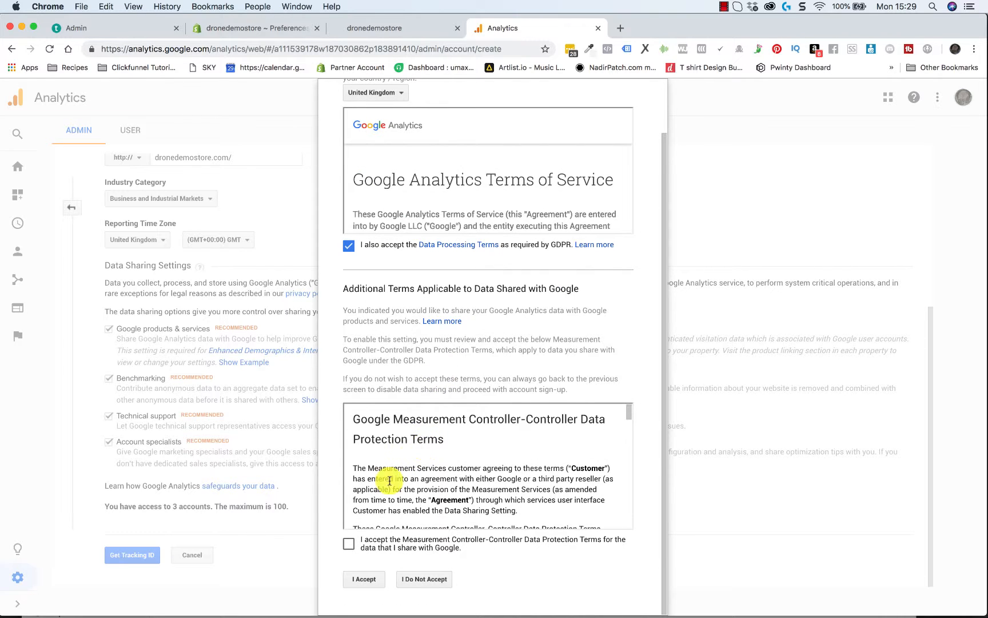
pyautogui.click(349, 544)
pyautogui.click(364, 579)
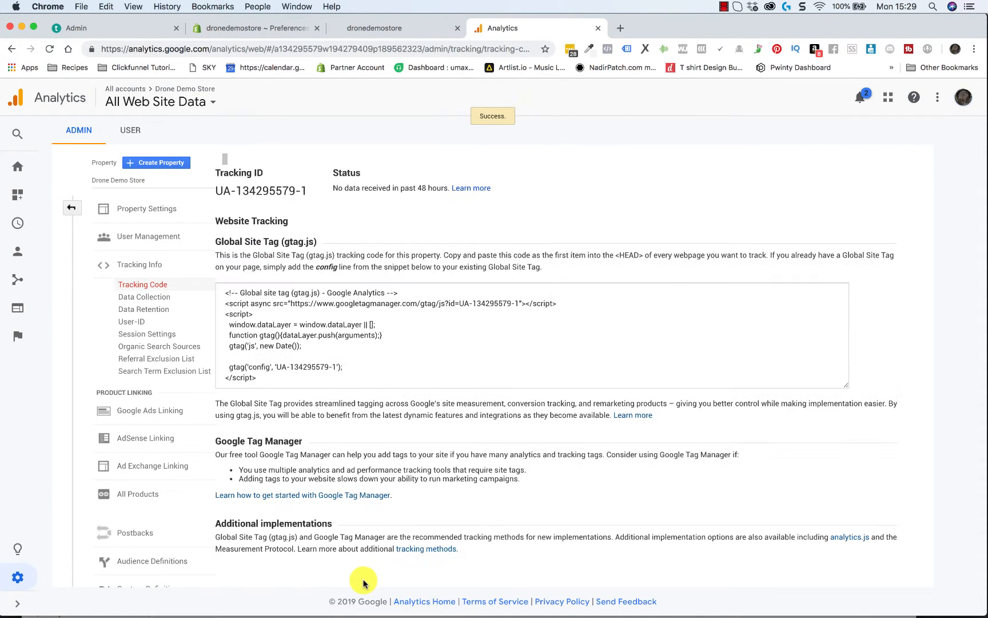
# Step: Copy the entire Global Site Tag code from Analytics and paste it into the Google Analytics account field in Shopify's preferences
pyautogui.click(226, 292)
pyautogui.moveTo(226, 293); pyautogui.dragTo(298, 376)
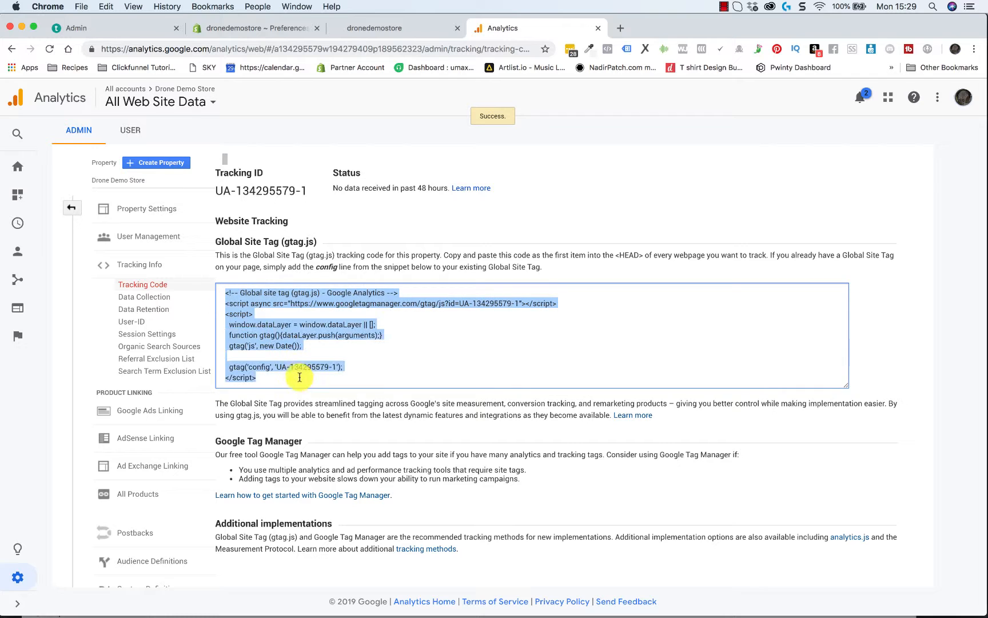
pyautogui.rightClick(249, 332)
pyautogui.click(273, 354)
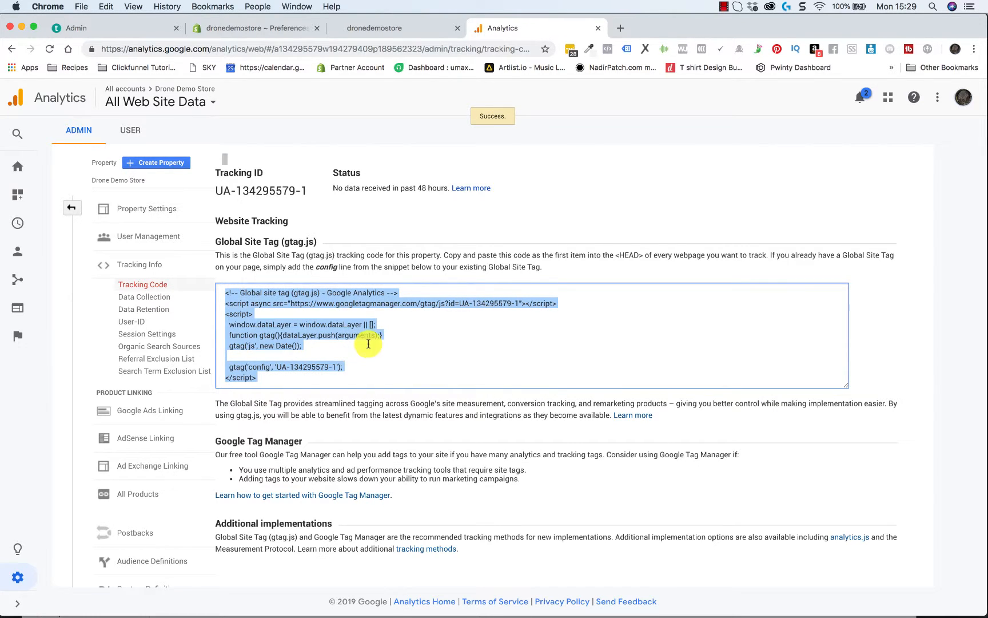
pyautogui.click(265, 26)
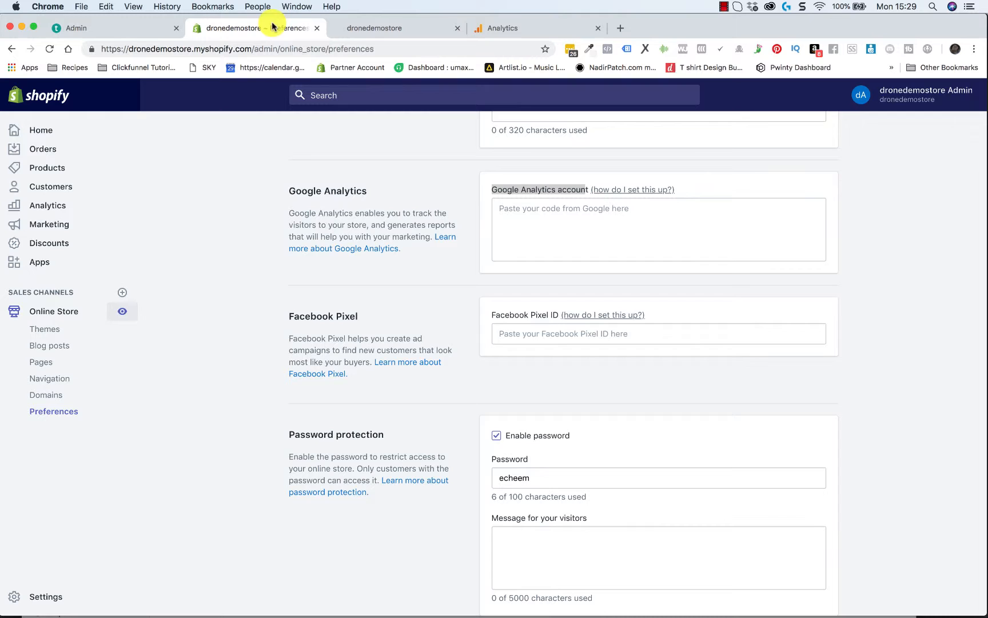
pyautogui.click(556, 220)
pyautogui.press('super+v')
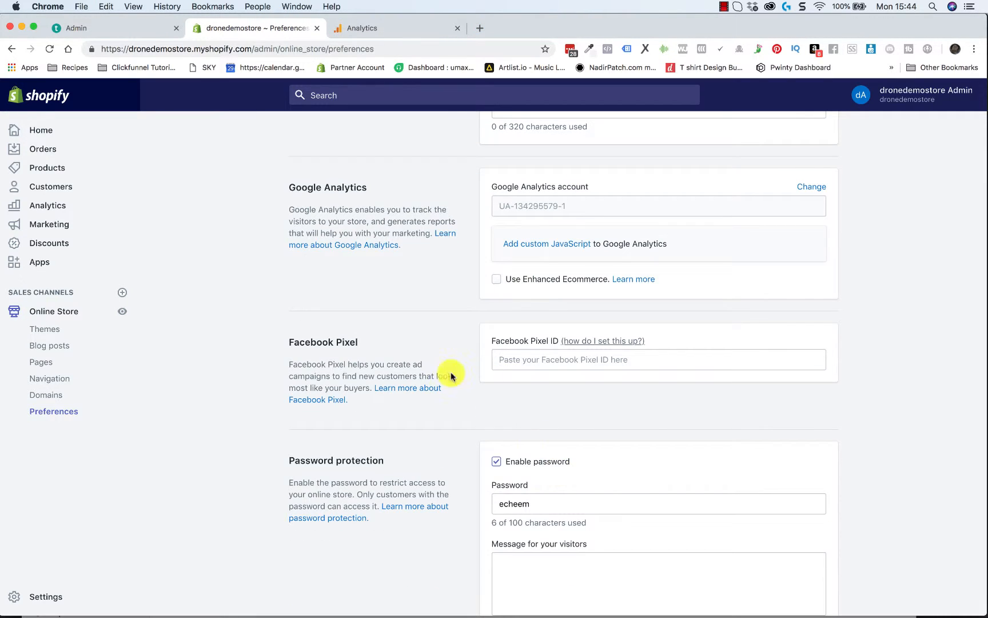
# Step: Close the Analytics page and open facebook.com in a new browser tab
pyautogui.click(523, 367)
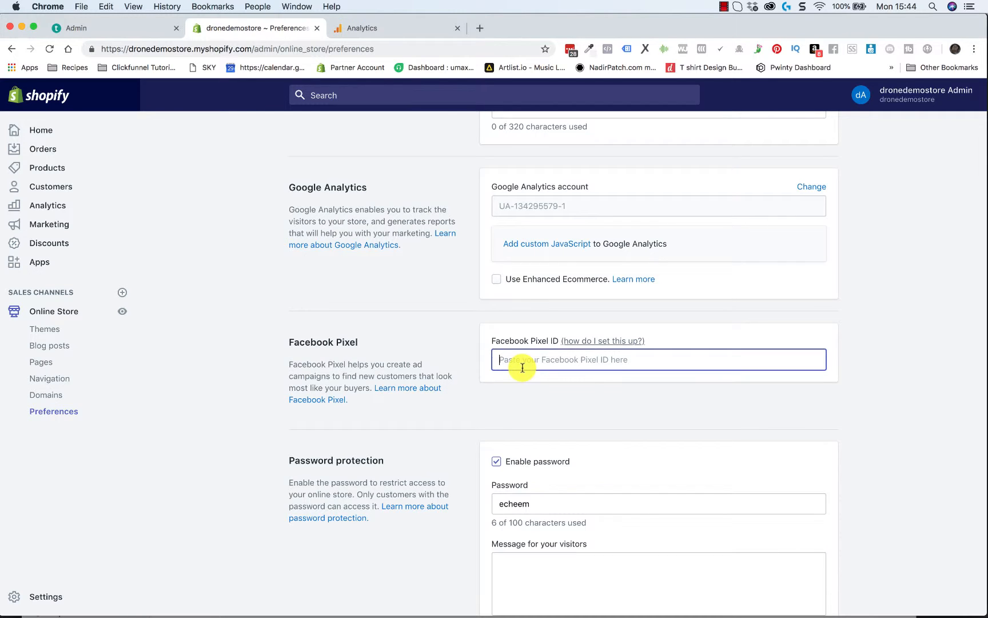
pyautogui.click(458, 33)
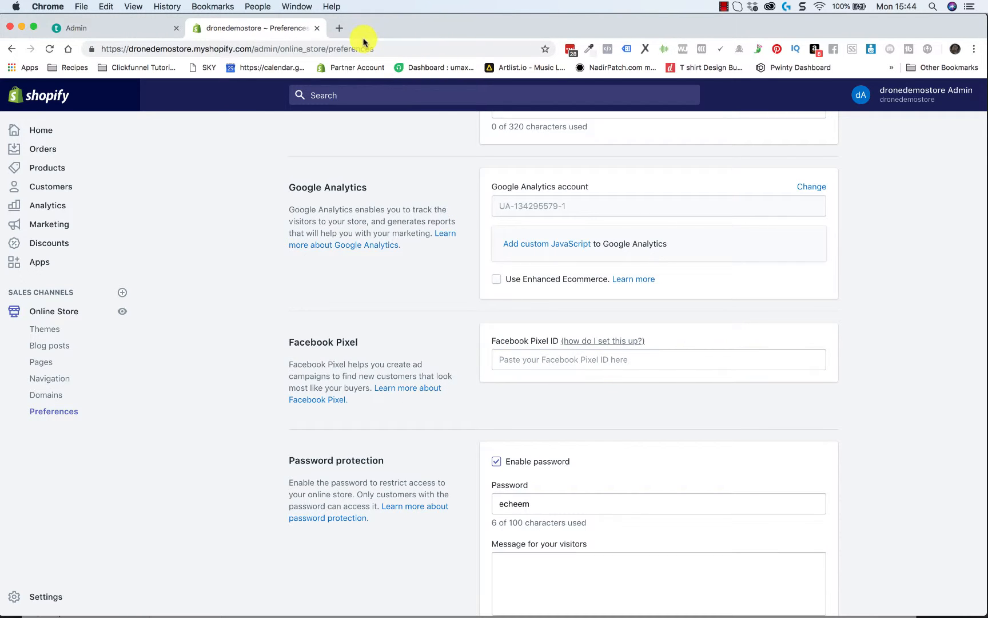
pyautogui.click(339, 28)
pyautogui.write('face')
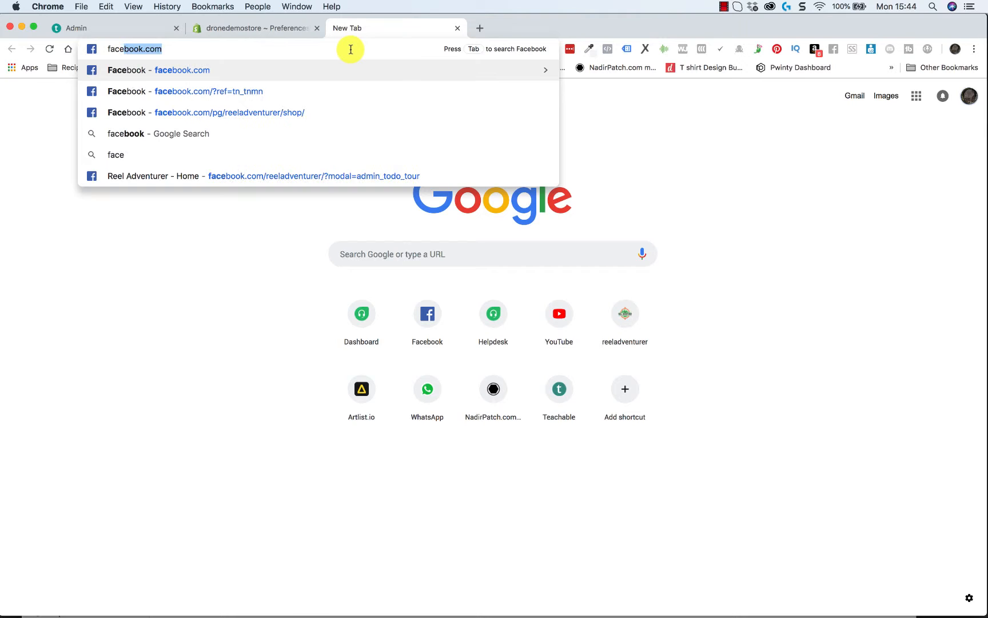
pyautogui.press('Return')
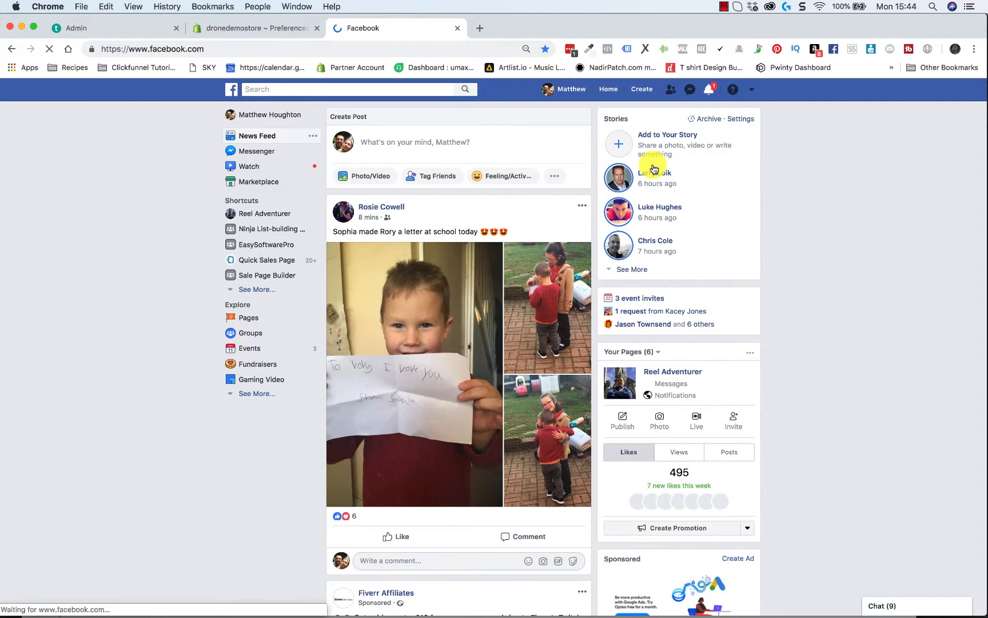
# Step: Go to Facebook's ad management, open the personal ad account and bring up its Pixels page
pyautogui.click(752, 91)
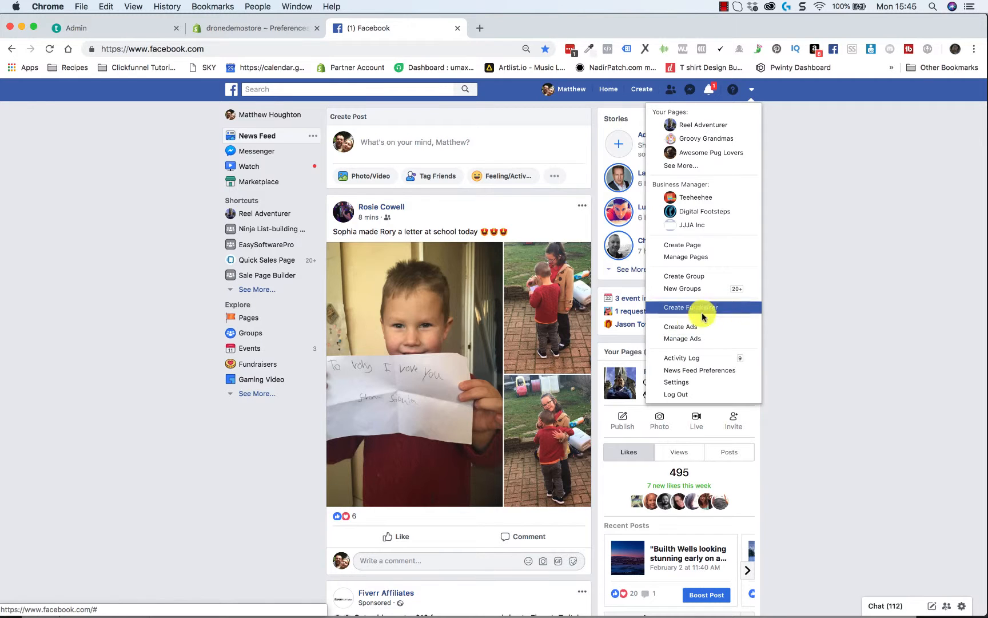
pyautogui.click(670, 338)
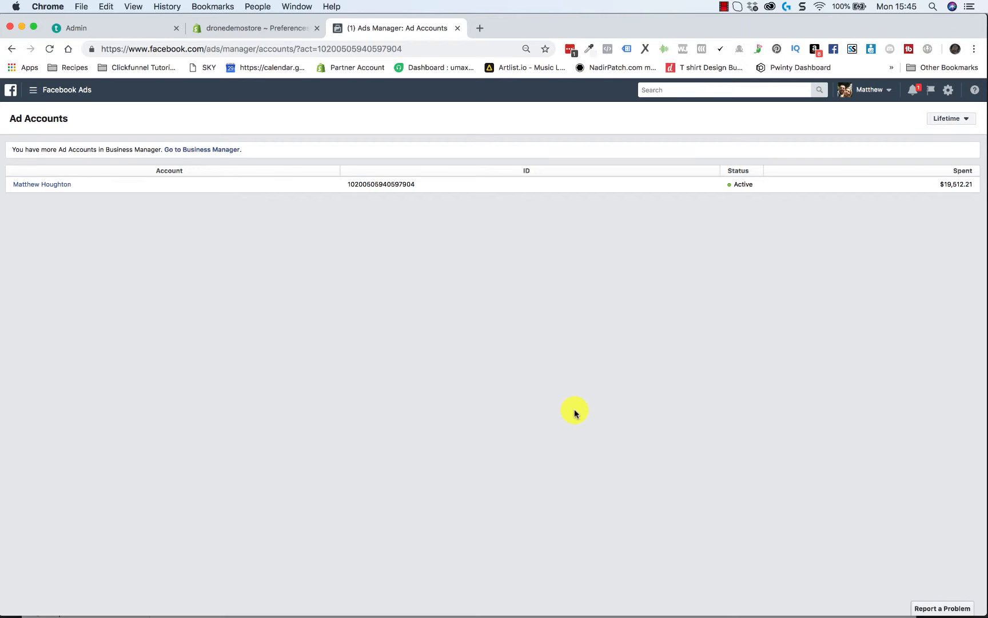
pyautogui.click(66, 187)
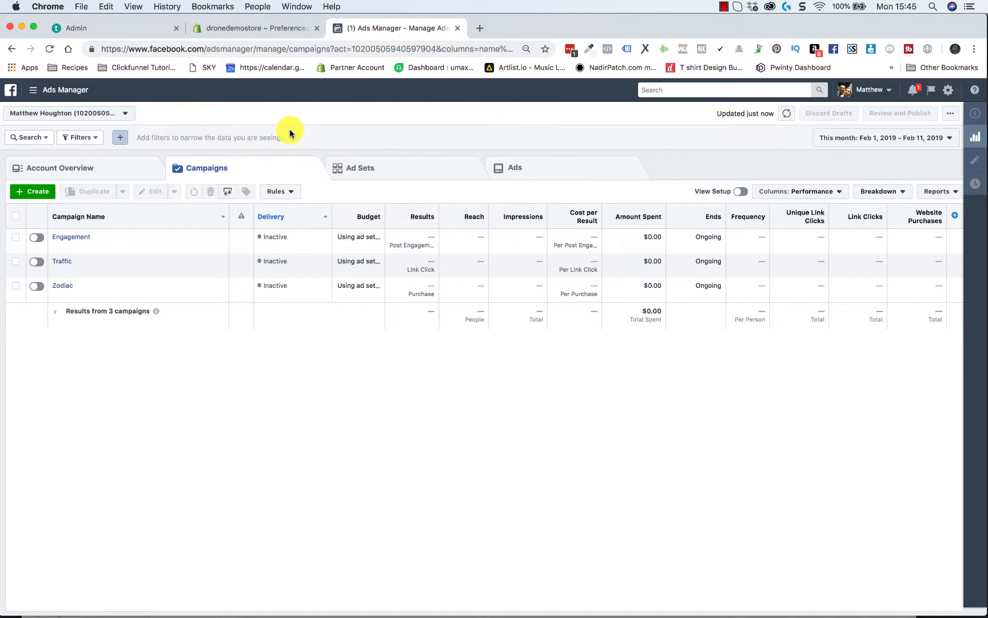
pyautogui.click(68, 92)
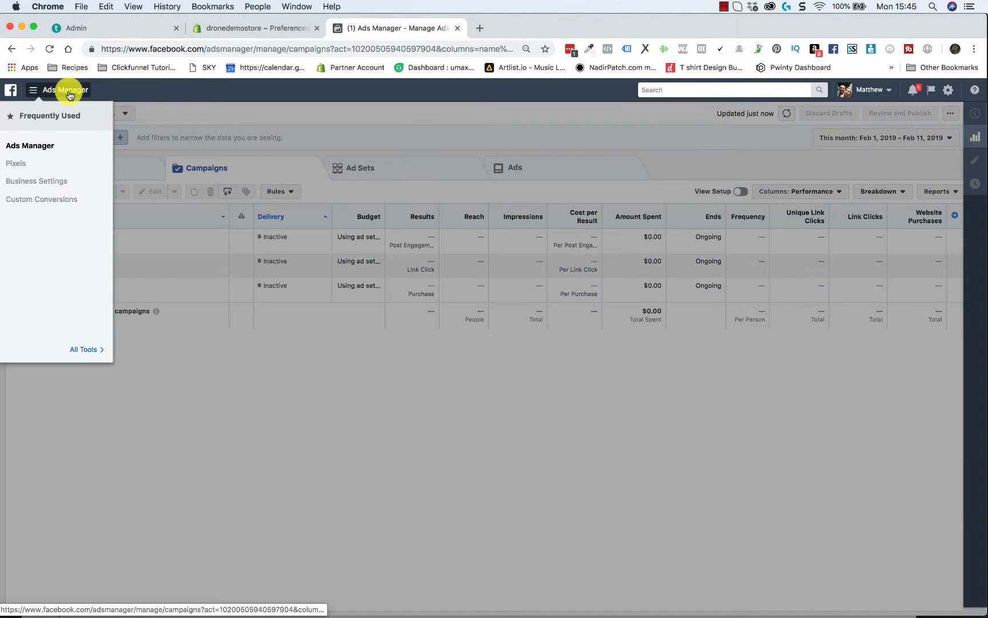
pyautogui.click(19, 163)
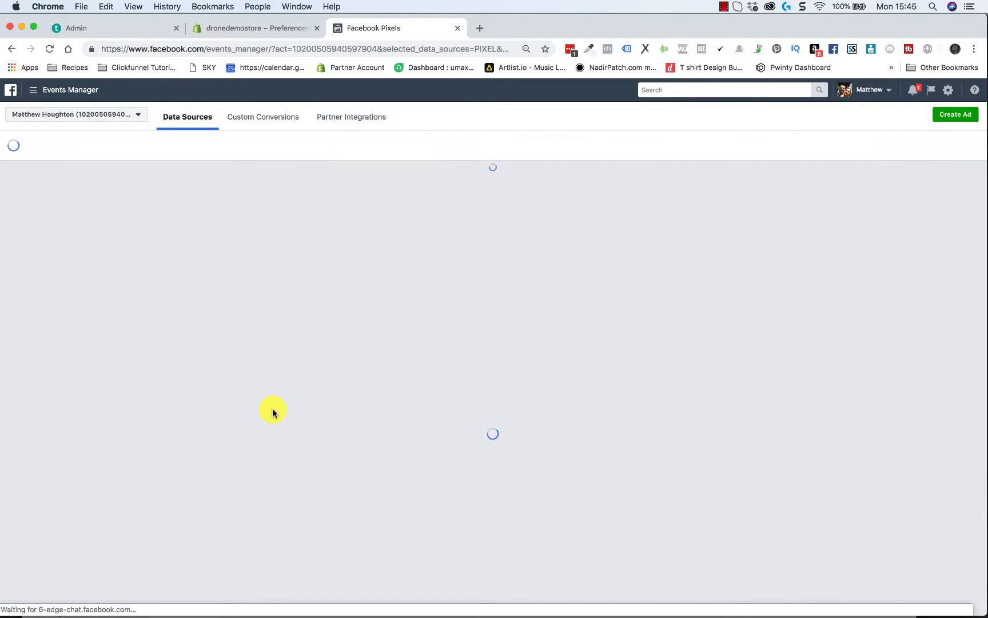
# Step: Open the existing Facebook pixel's manual installation setup and copy the entire pixel code to the clipboard
pyautogui.click(926, 148)
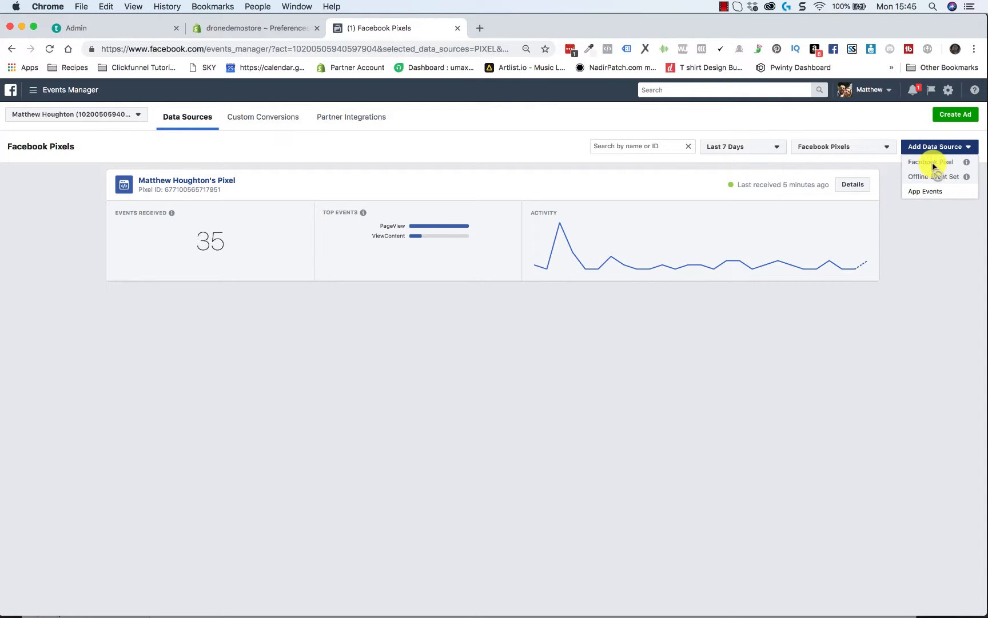
pyautogui.click(224, 182)
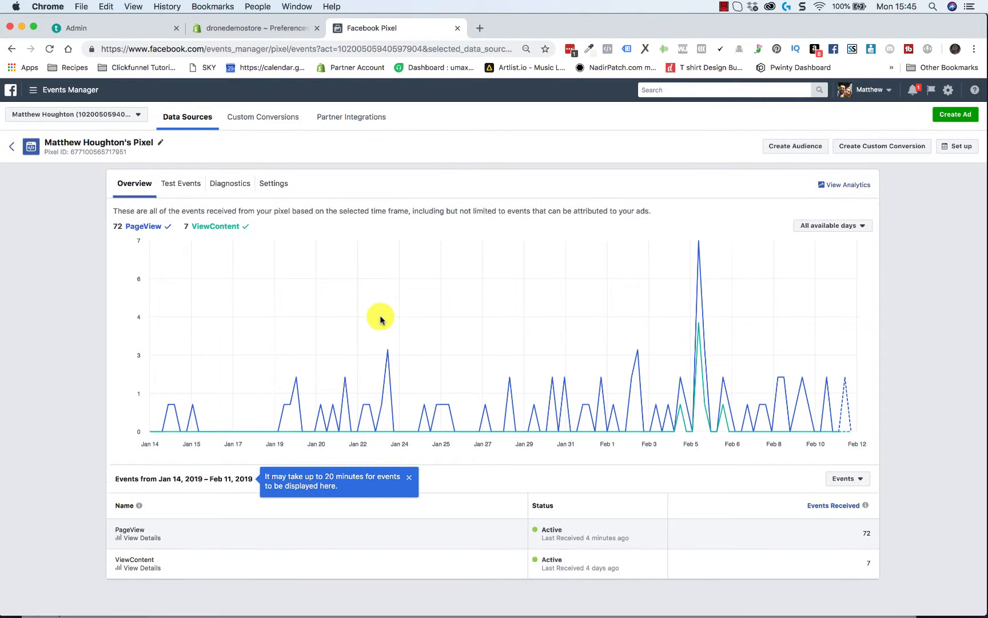
pyautogui.click(958, 147)
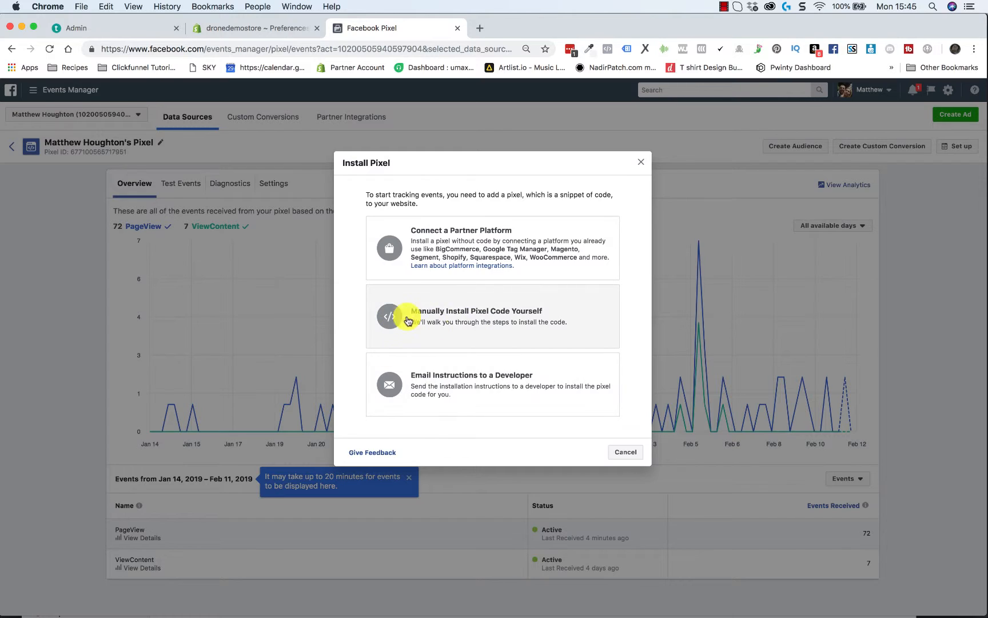
pyautogui.click(469, 316)
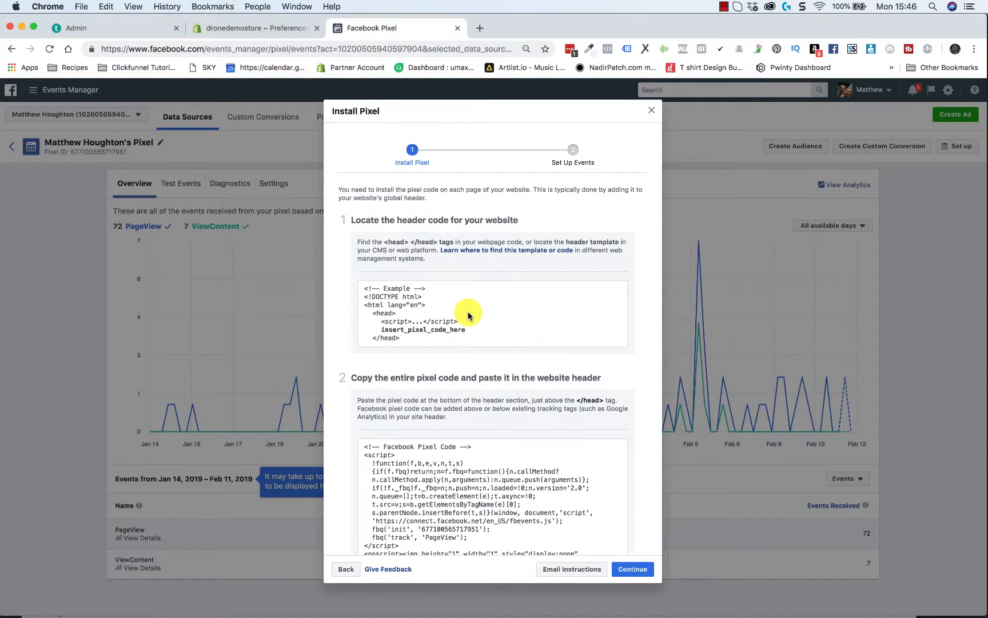
pyautogui.scroll(-5, 435, 470)
pyautogui.click(486, 298)
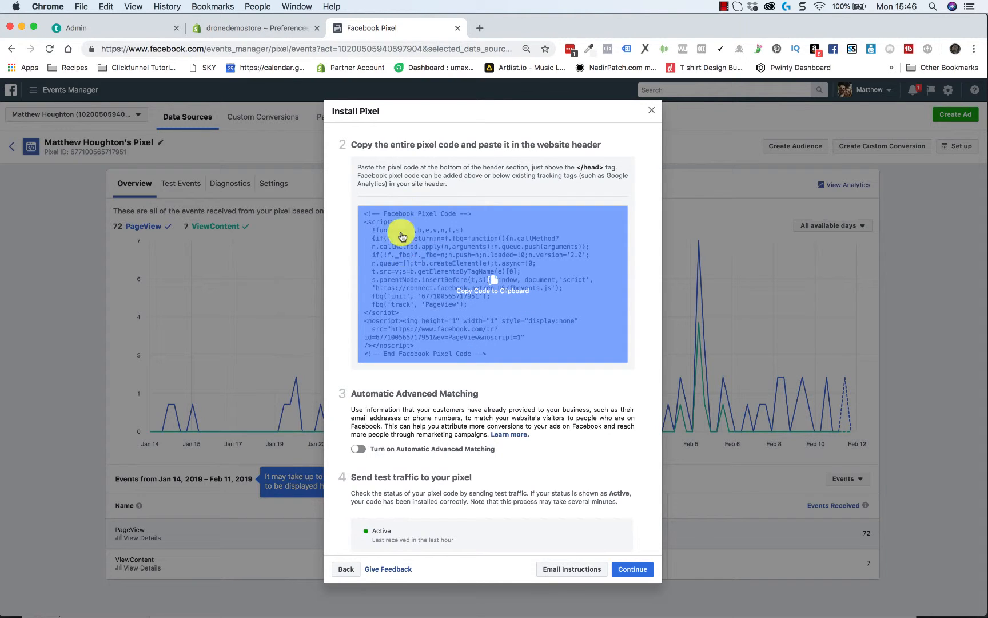
# Step: Return to Shopify's preferences and paste the Facebook pixel code temporarily into the password page's message for visitors
pyautogui.click(269, 29)
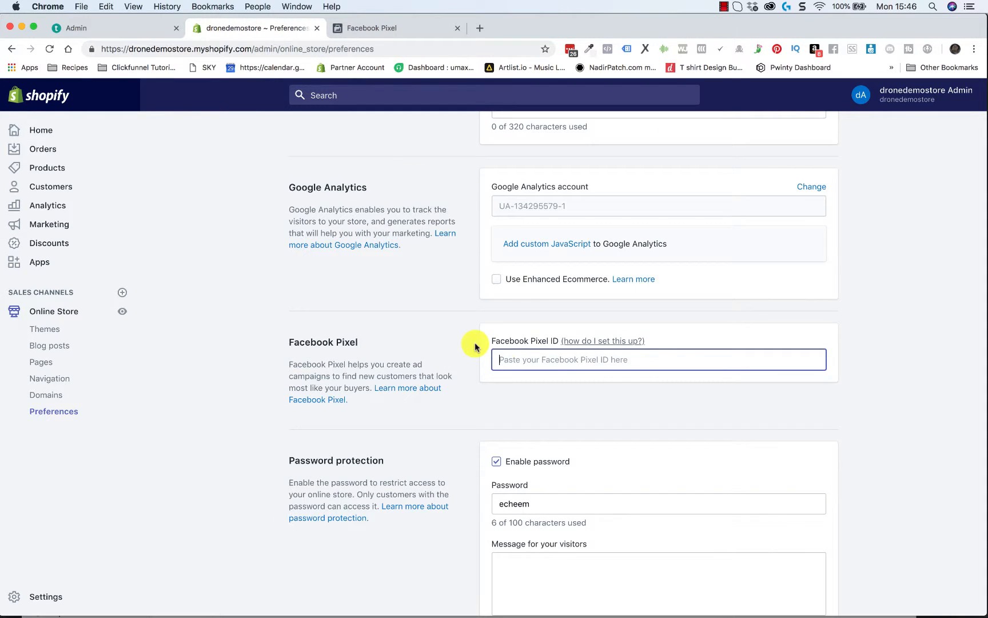
pyautogui.scroll(-3, 526, 400)
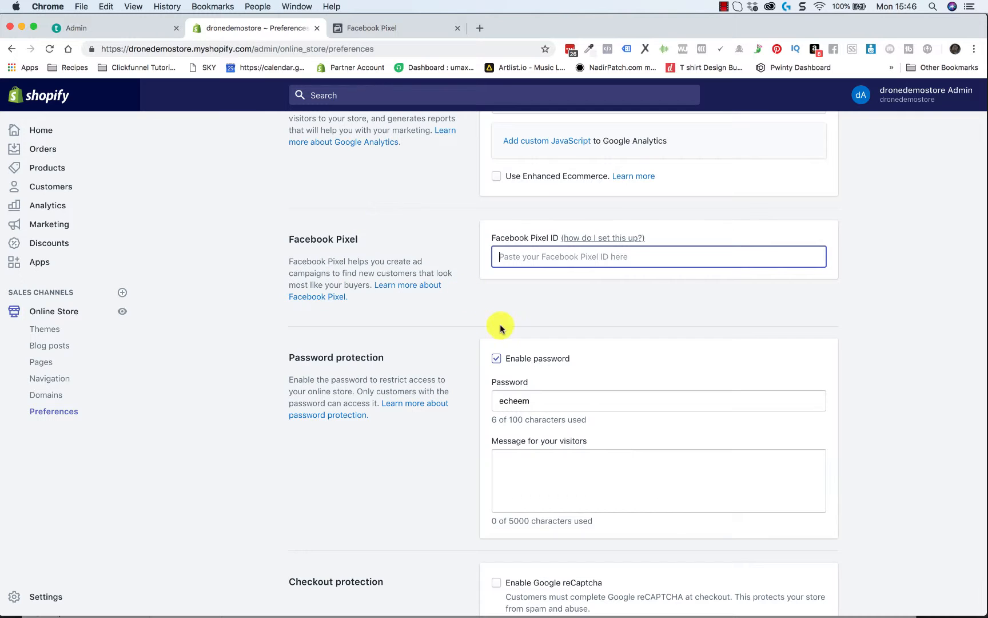
pyautogui.scroll(-2, 589, 481)
pyautogui.click(527, 406)
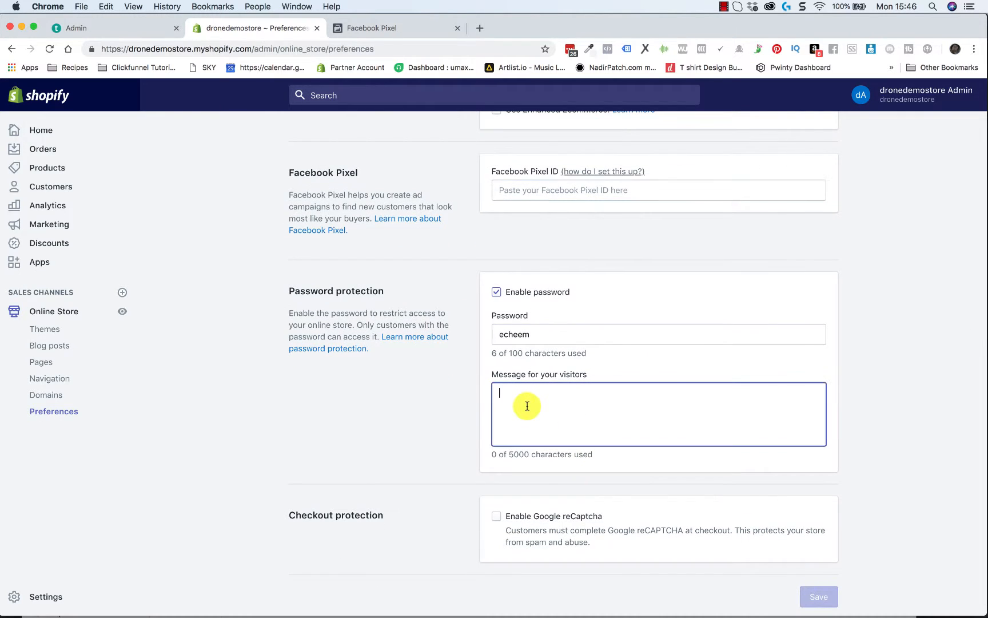
pyautogui.press('super+v')
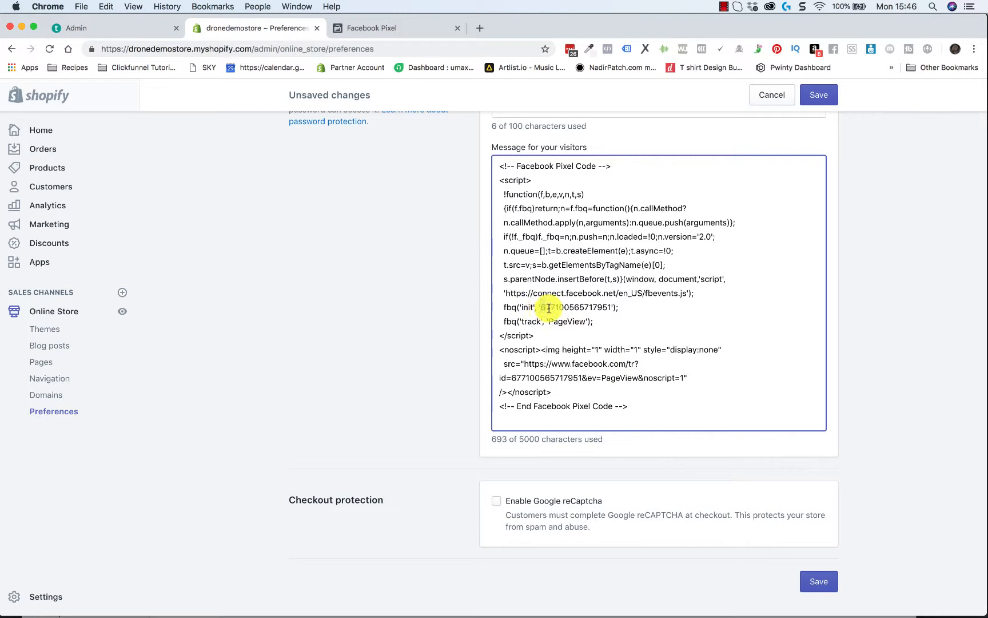
# Step: Copy the pixel ID from the fbq('init') line of the pasted code and paste it into the Facebook Pixel ID field
pyautogui.moveTo(541, 307); pyautogui.dragTo(609, 307)
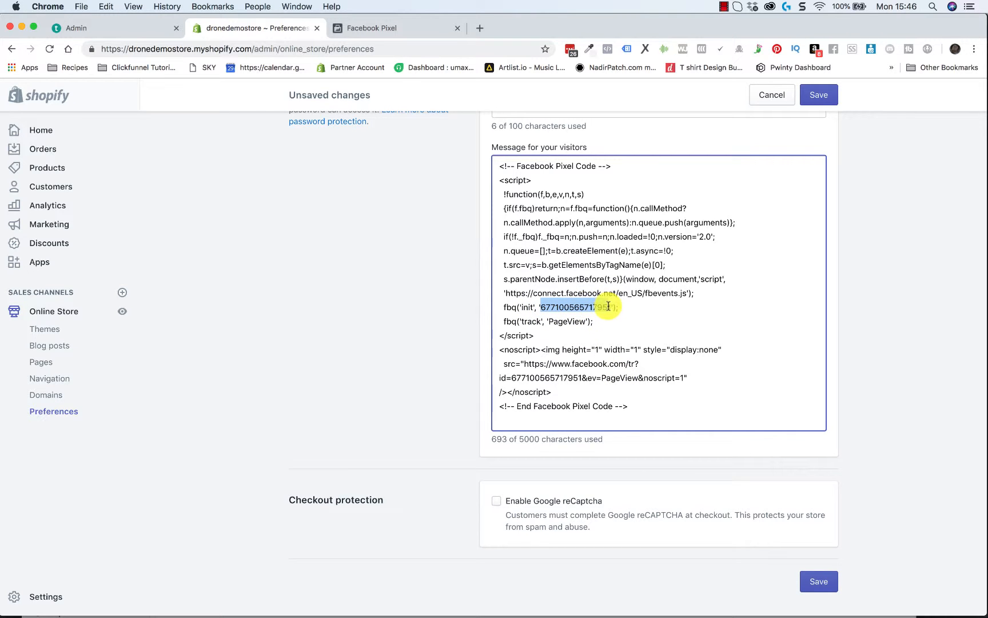
pyautogui.rightClick(579, 305)
pyautogui.click(601, 388)
pyautogui.scroll(5, 681, 284)
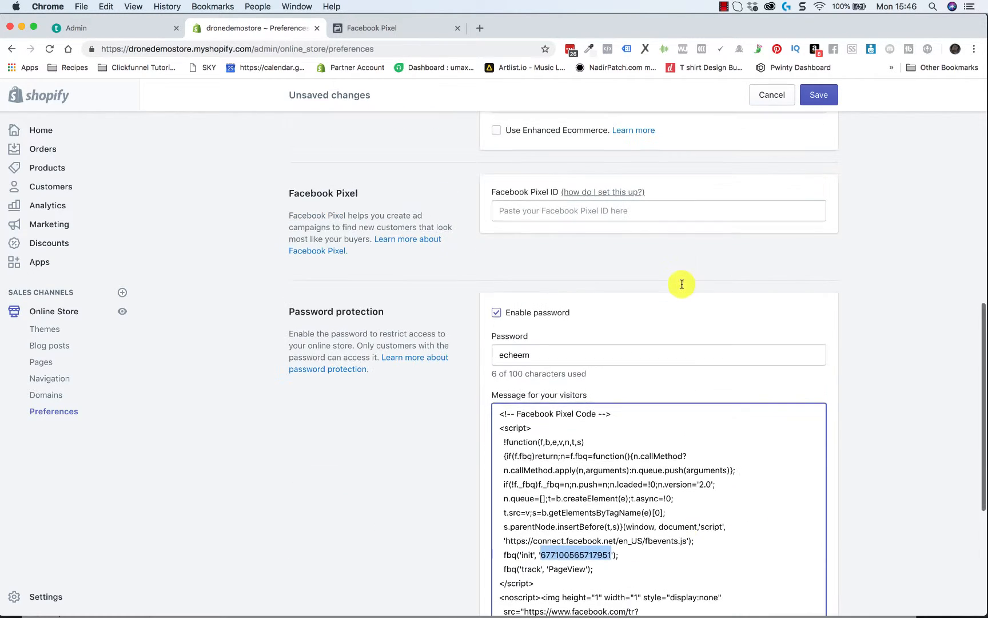
pyautogui.click(565, 215)
pyautogui.press('super+v')
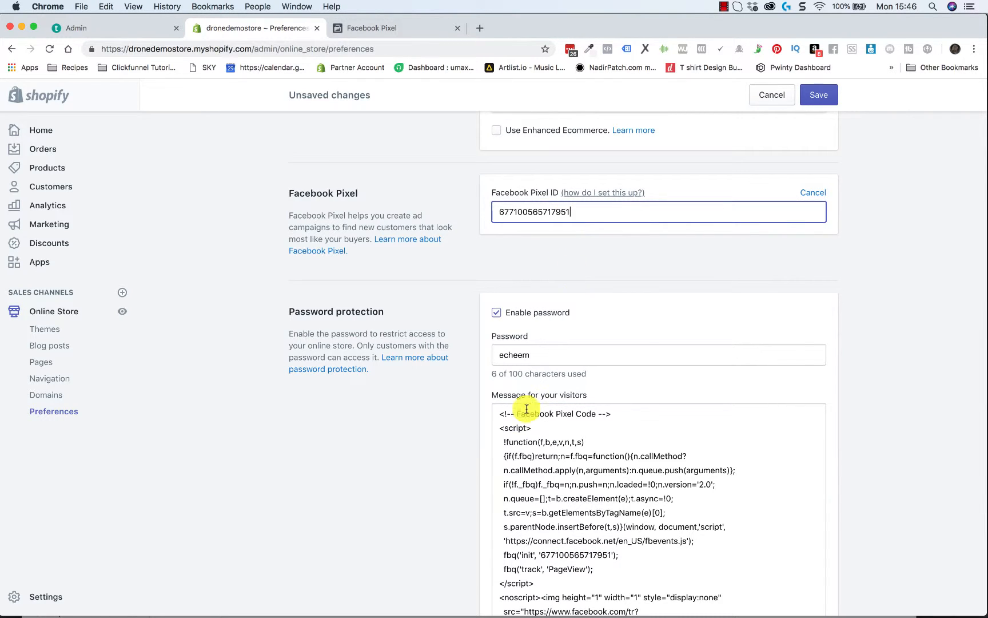
# Step: Clear all the pixel code from the message for visitors and save the store preferences
pyautogui.moveTo(496, 412); pyautogui.dragTo(569, 611)
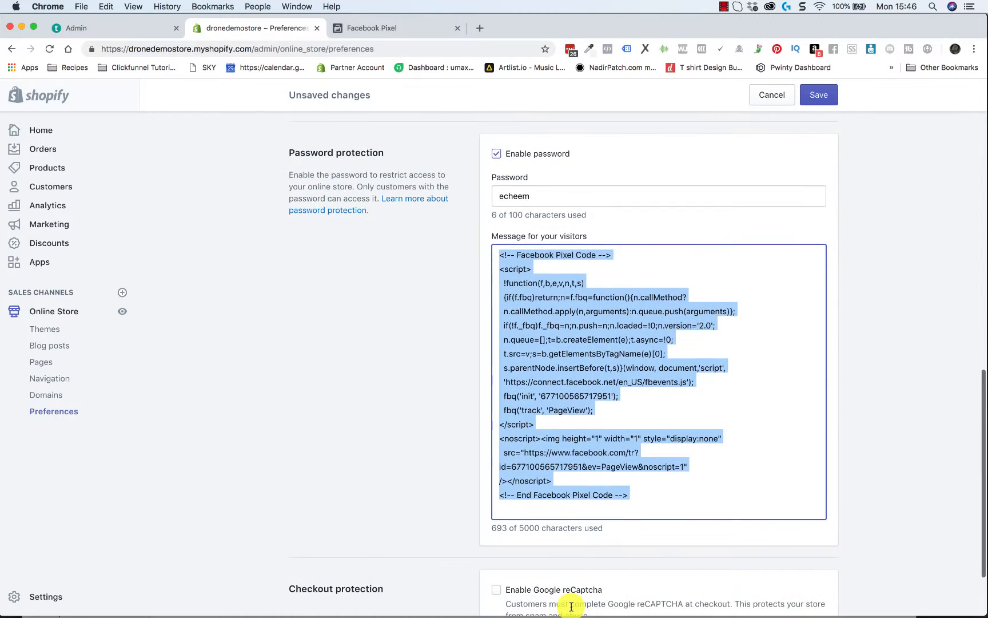
pyautogui.press('BackSpace')
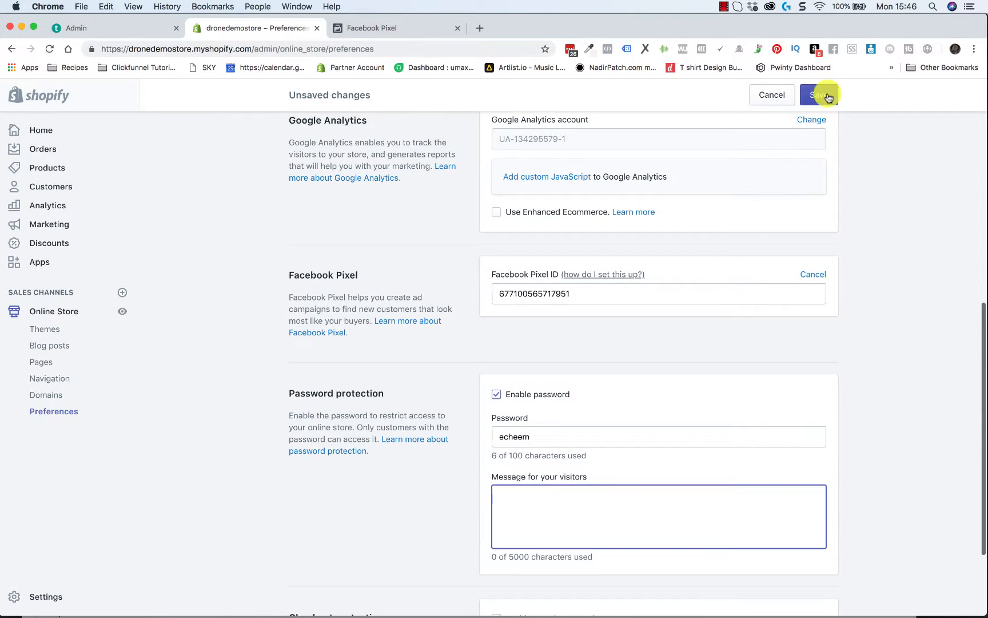
pyautogui.click(827, 95)
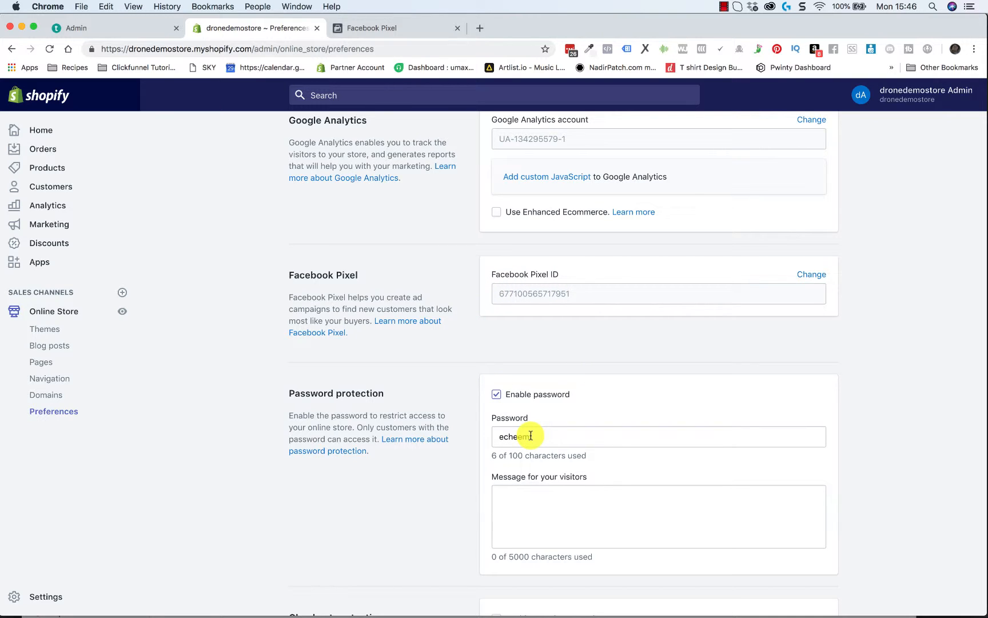
# Step: Disable the online store's password protection and save the preferences
pyautogui.click(497, 394)
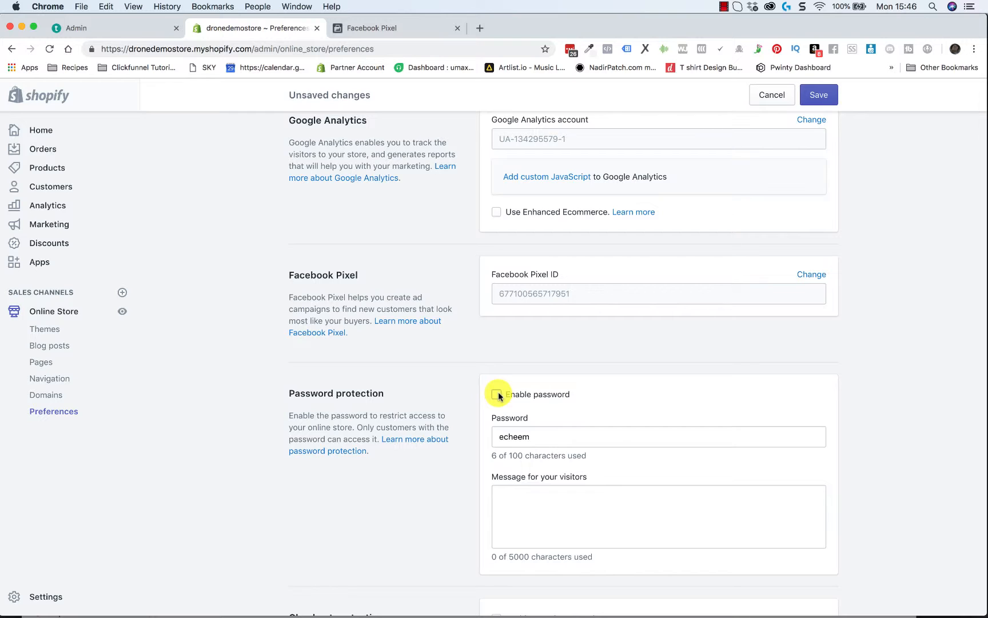
pyautogui.click(824, 98)
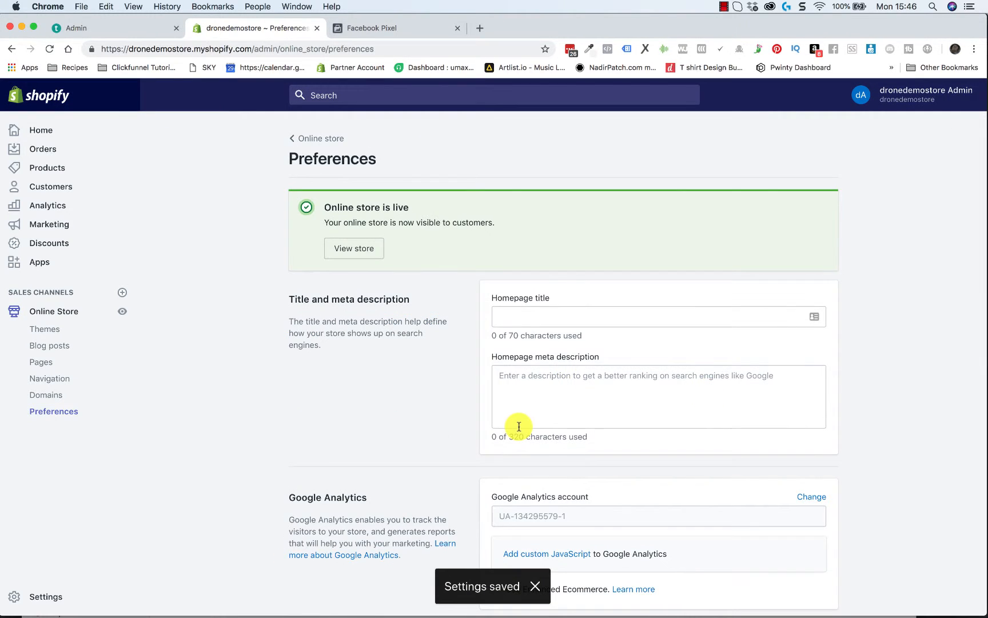
# Step: Review the saved Google Analytics, Facebook Pixel and password protection preferences, and open the live online store for viewing
pyautogui.scroll(-4, 518, 427)
pyautogui.scroll(-2, 591, 404)
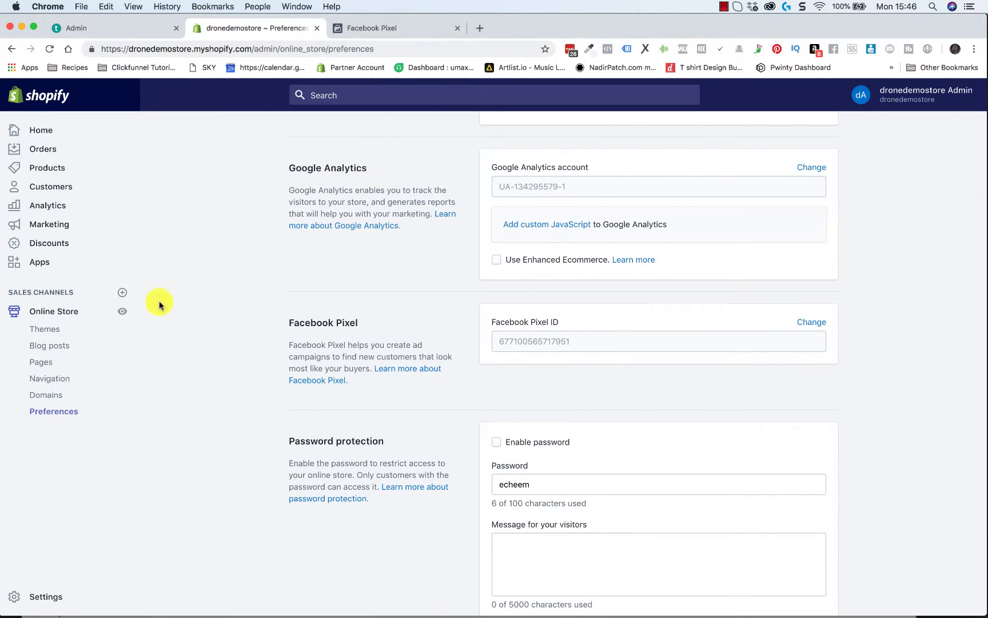
pyautogui.click(123, 312)
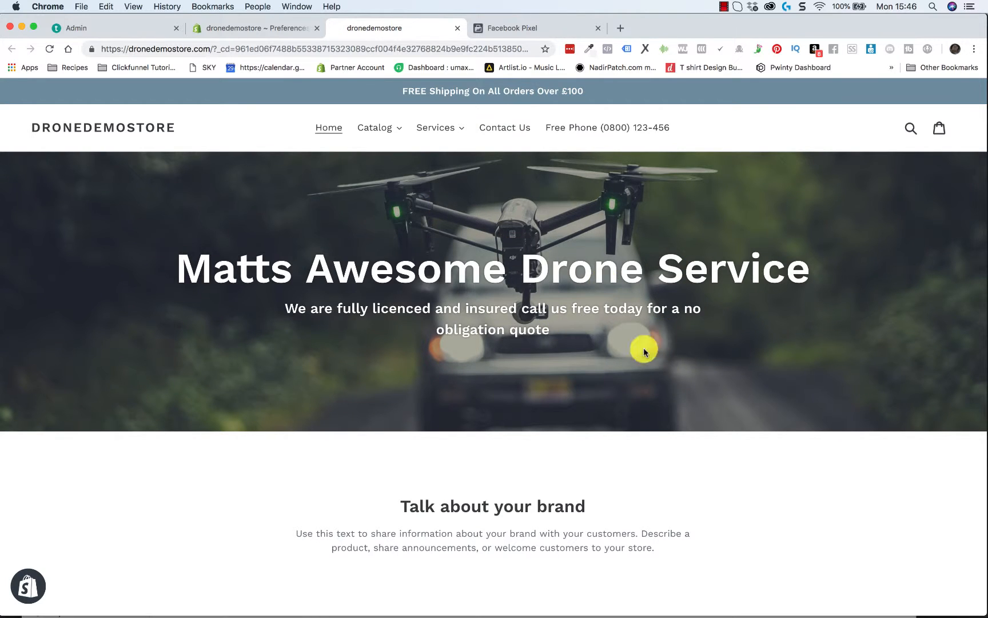
# Step: Check the pixel's test traffic status in Facebook's Install Pixel instructions and close the dialog
pyautogui.click(540, 27)
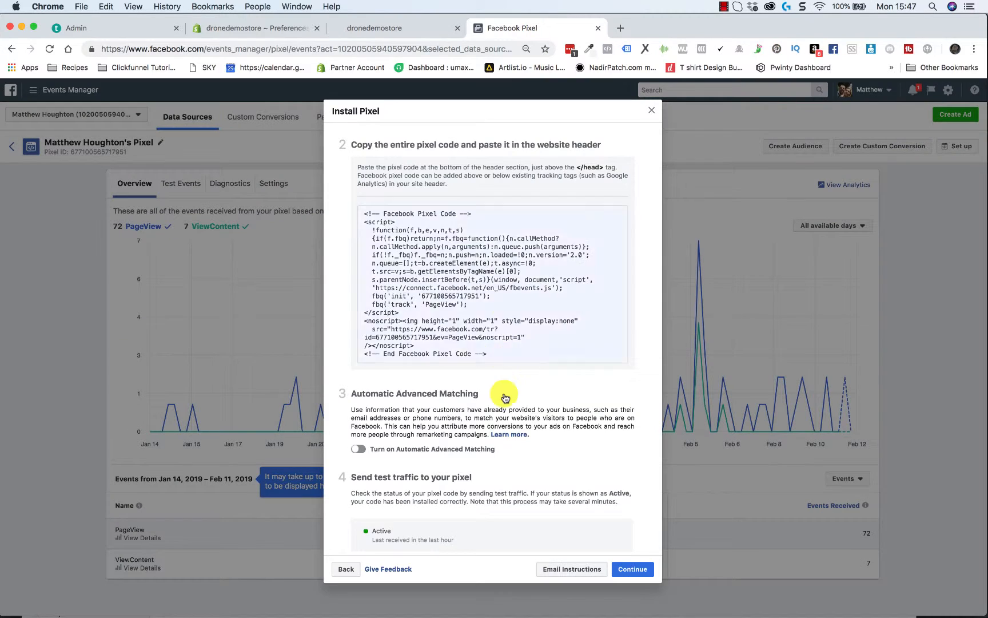
pyautogui.scroll(-2, 452, 393)
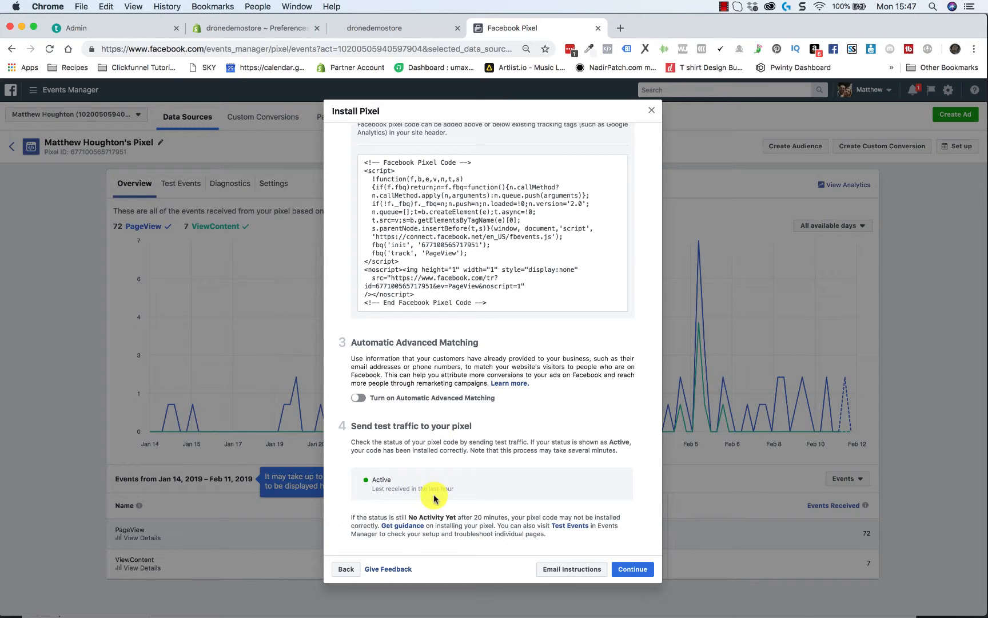
pyautogui.scroll(5, 468, 393)
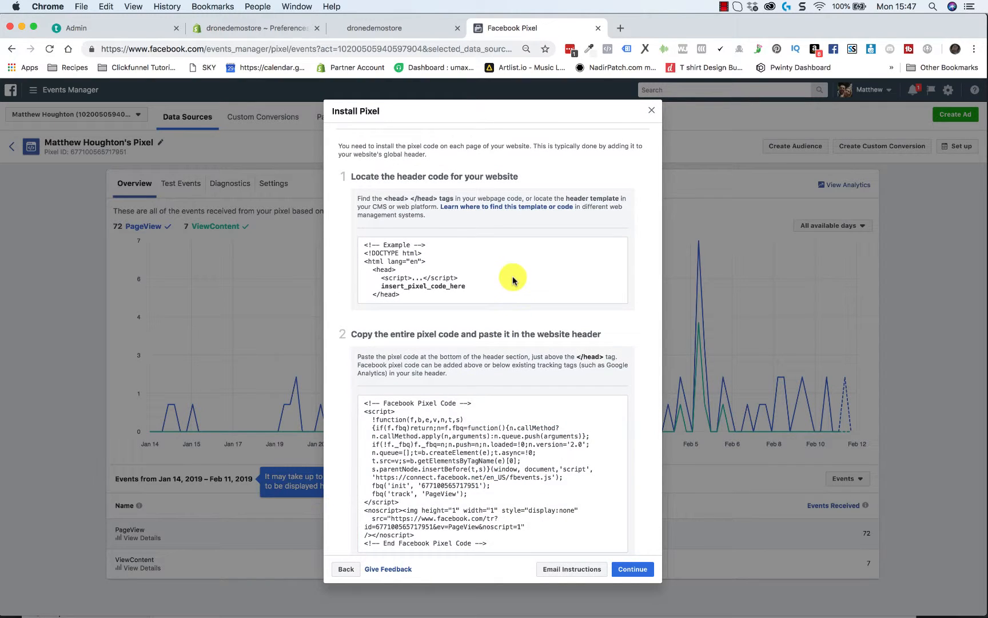
pyautogui.scroll(2, 512, 276)
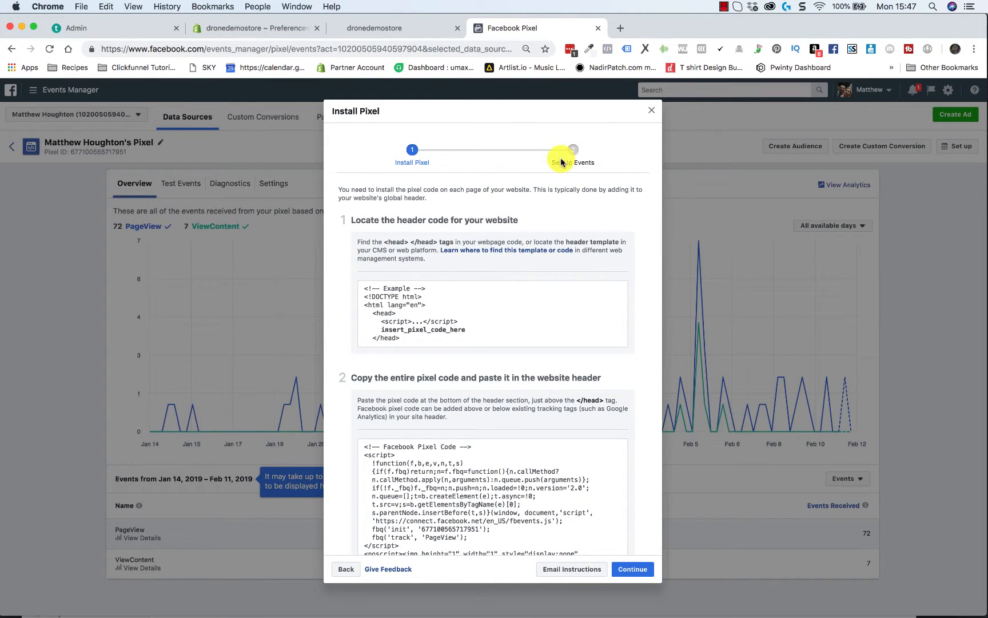
pyautogui.click(652, 111)
# Step: Return to the dronedemostore storefront and open its home page's source code
pyautogui.click(365, 29)
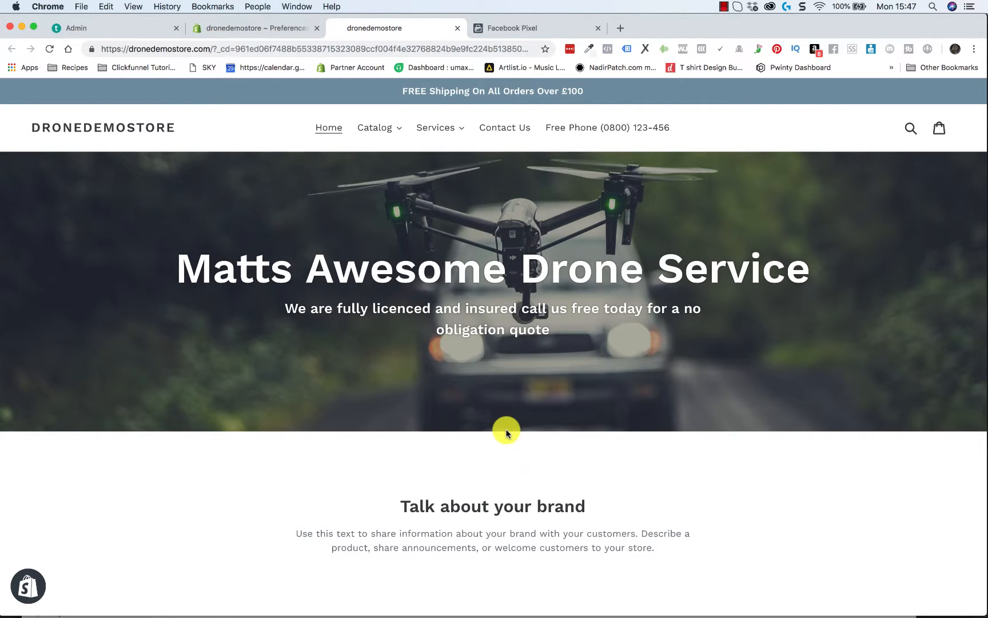
pyautogui.rightClick(444, 503)
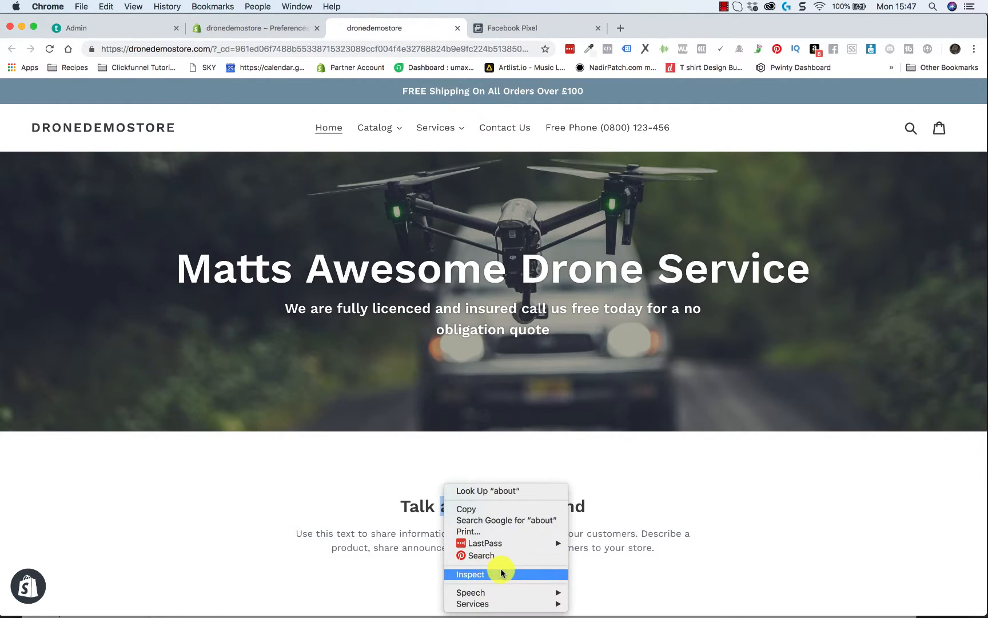
pyautogui.rightClick(689, 450)
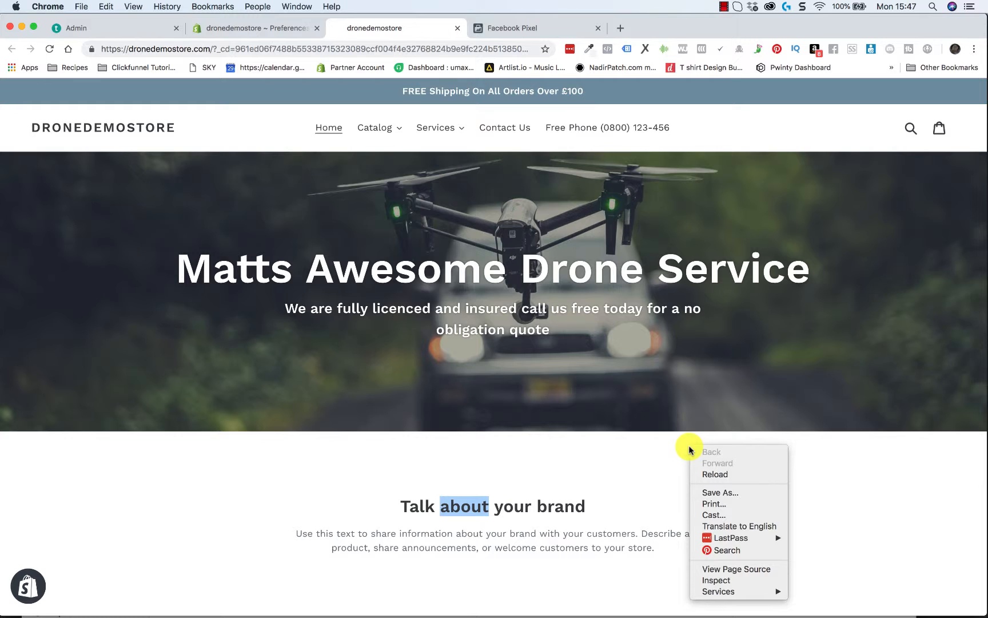
pyautogui.click(829, 444)
pyautogui.rightClick(746, 446)
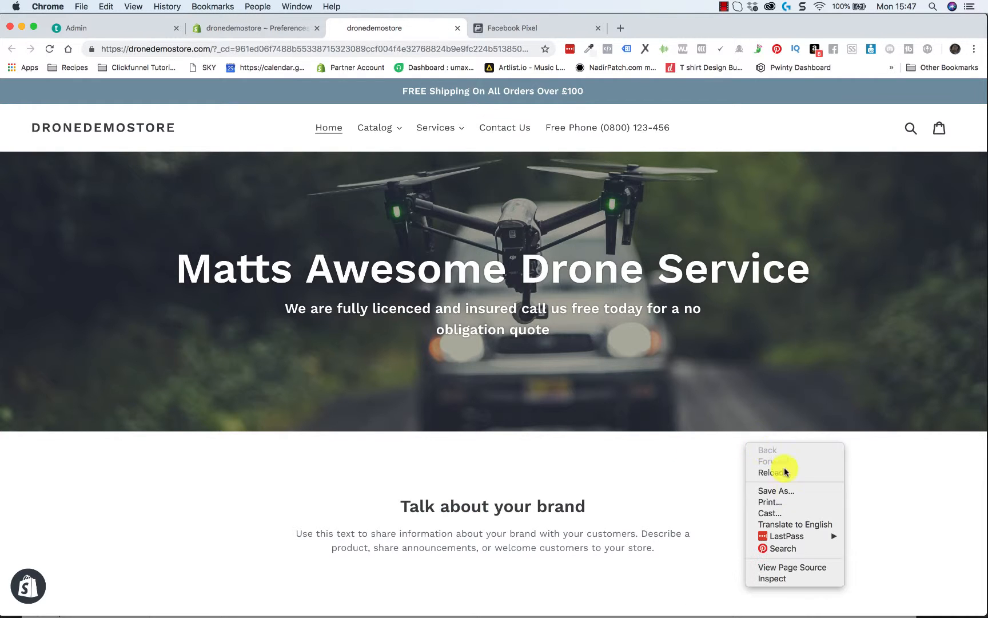
pyautogui.click(783, 567)
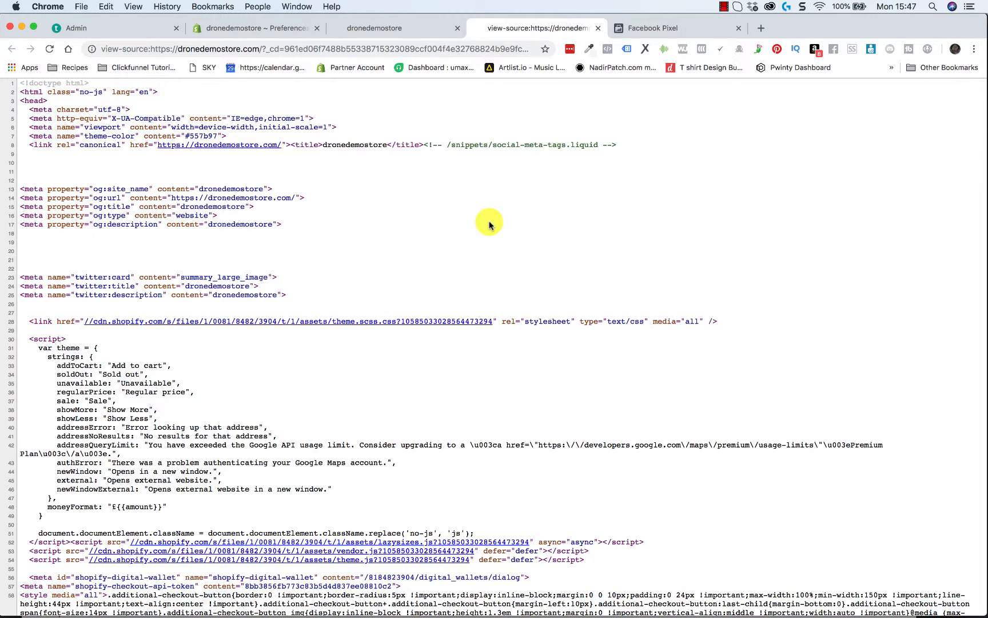
# Step: Search the page source for "facebook", highlight the trekkie.load configuration containing the Facebook Pixel entry, and close the source view
pyautogui.press('super+f')
pyautogui.write('facebook')
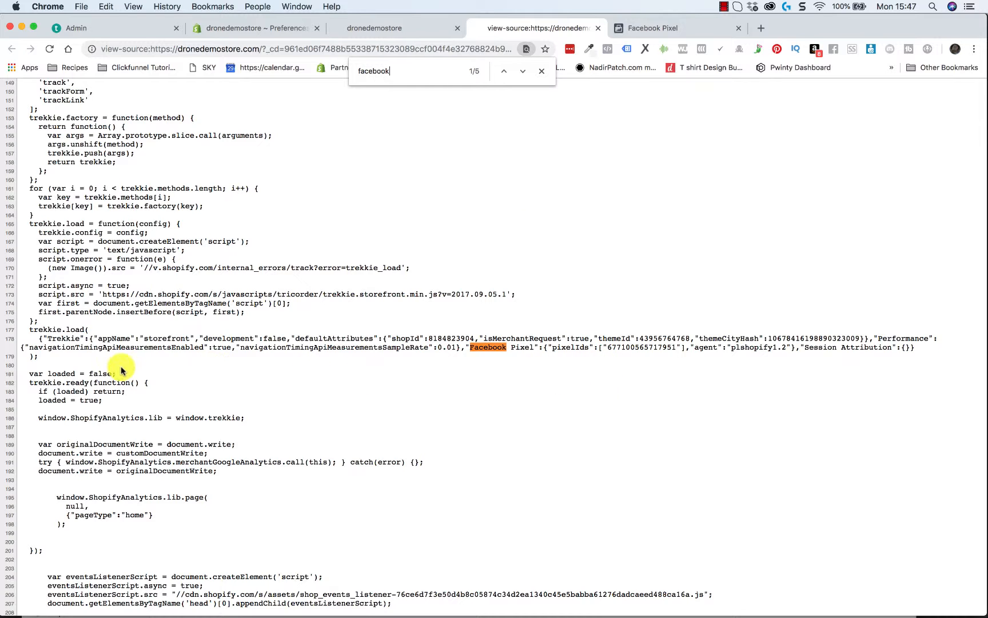
pyautogui.moveTo(306, 340); pyautogui.dragTo(591, 358)
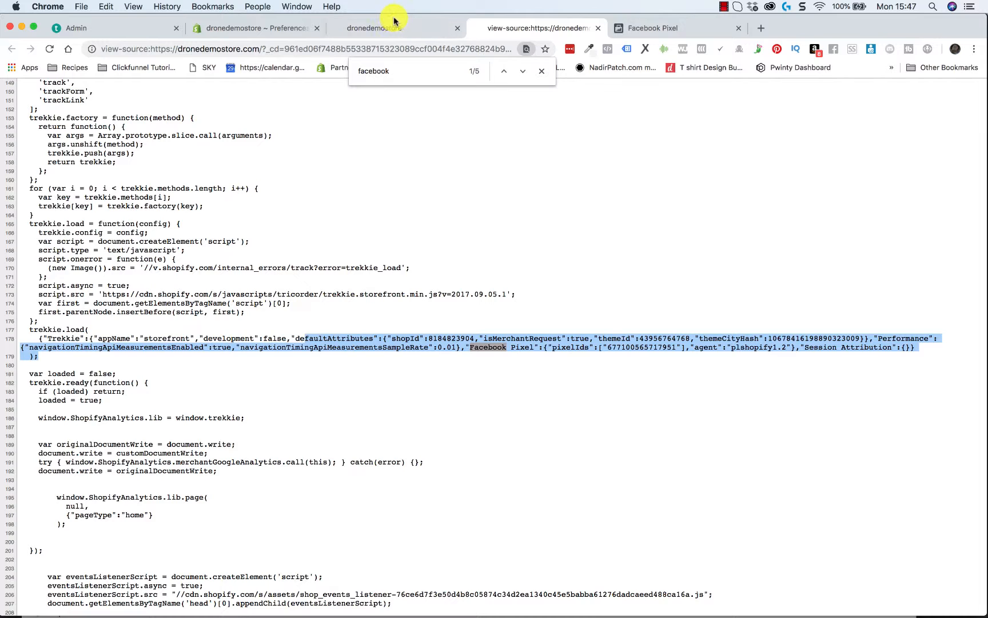
pyautogui.click(597, 29)
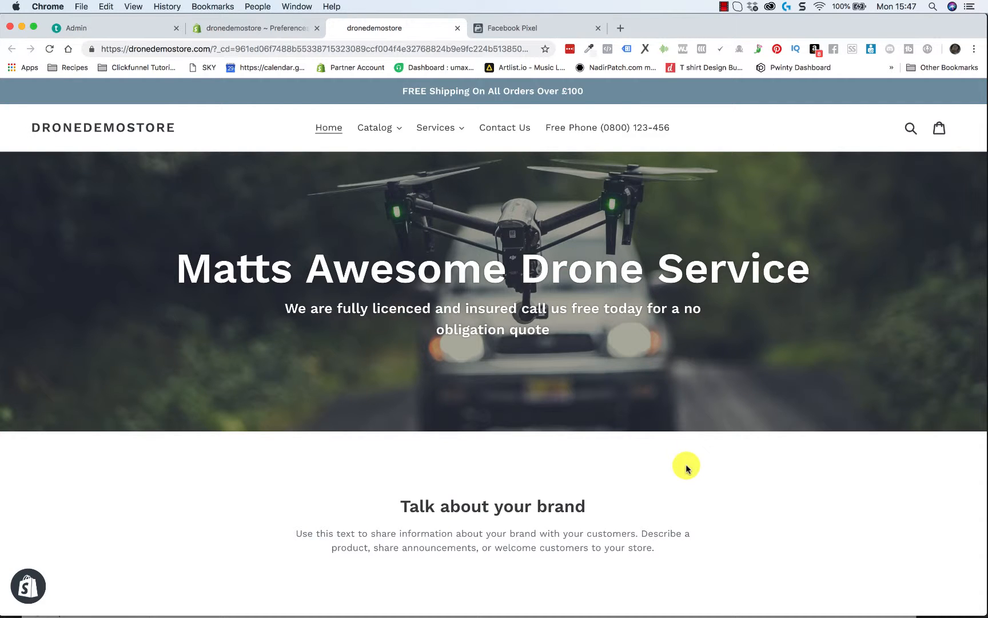
# Step: Reopen the storefront's page source and search it for "facebook" again
pyautogui.rightClick(745, 457)
pyautogui.click(800, 580)
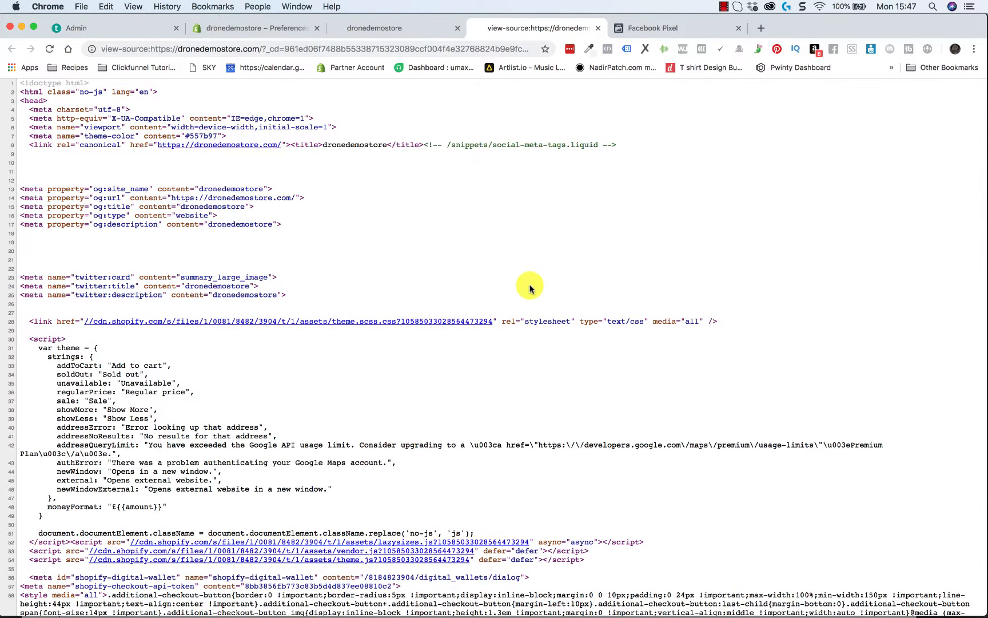
pyautogui.press('cmd+f')
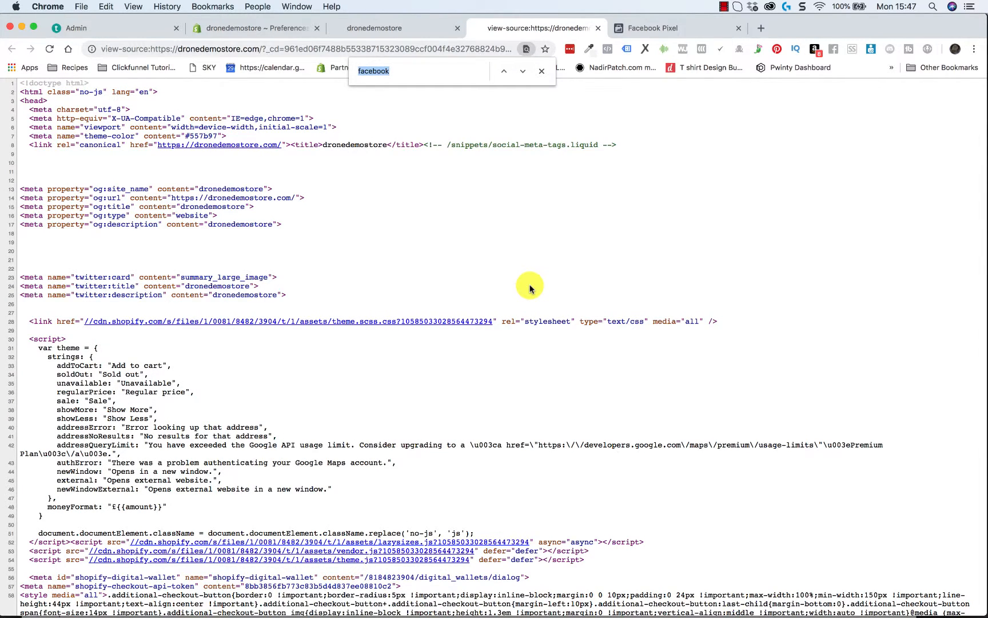
pyautogui.click(404, 69)
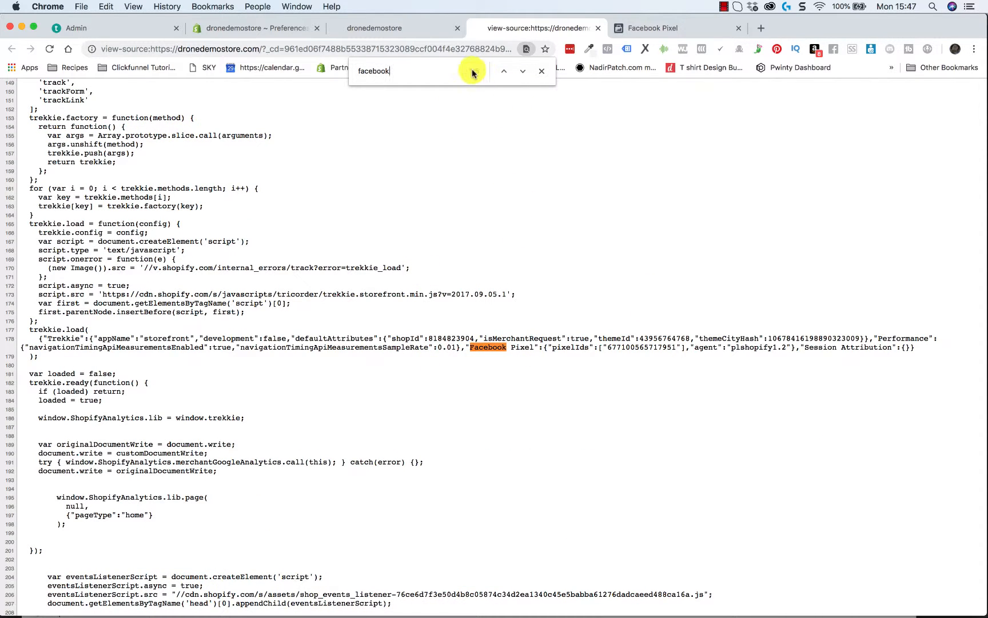
# Step: Step through all the "facebook" matches back to the Facebook Pixel entry and highlight its pixel ID
pyautogui.click(522, 71)
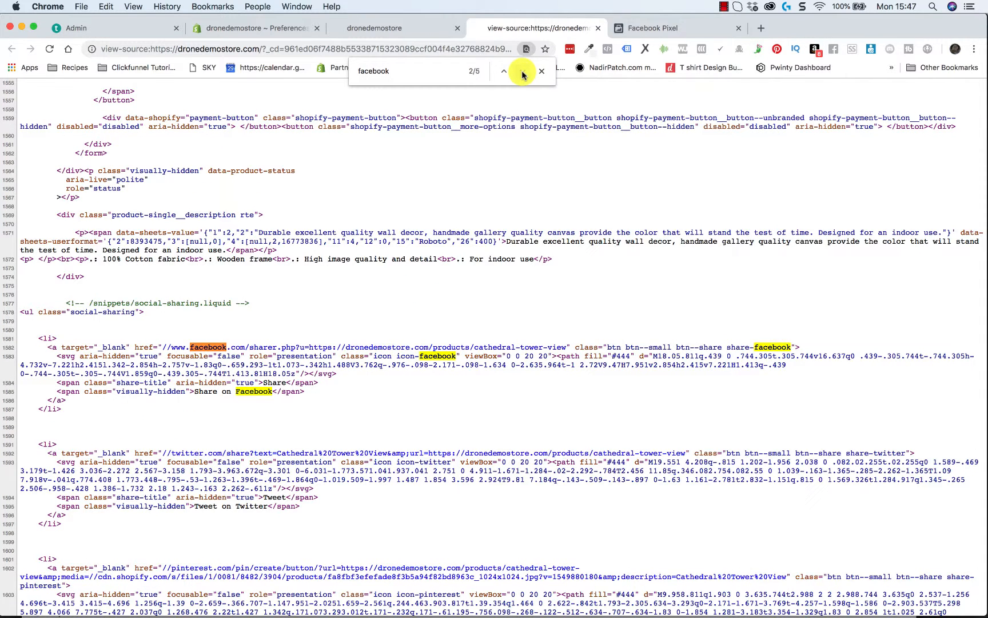
pyautogui.click(522, 72)
pyautogui.click(522, 72)
pyautogui.click(523, 72)
pyautogui.click(522, 72)
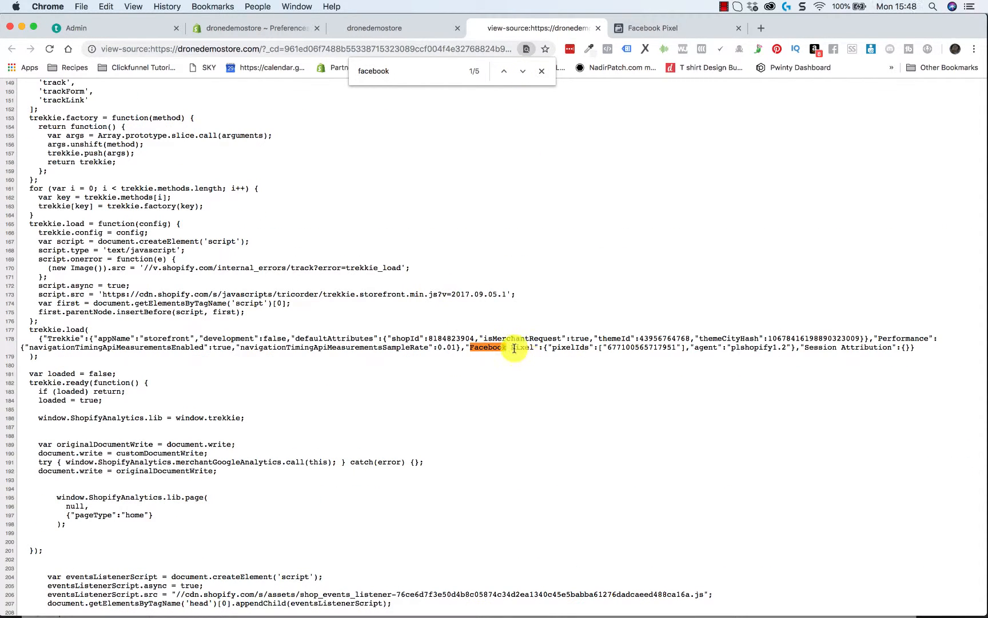
pyautogui.moveTo(512, 347); pyautogui.dragTo(679, 347)
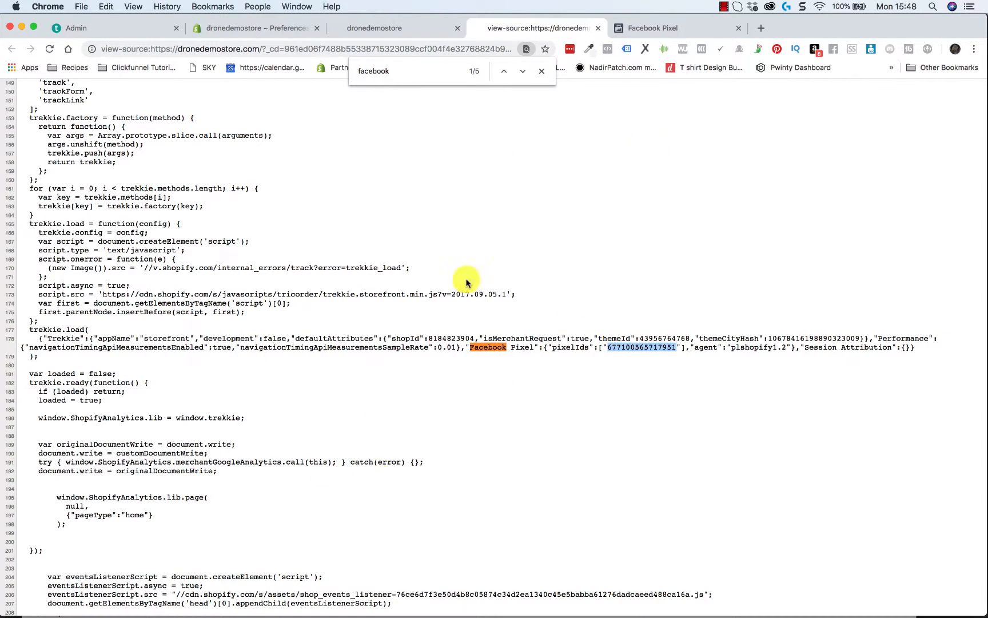
# Step: Close the page source and look over the storefront's home page
pyautogui.click(598, 28)
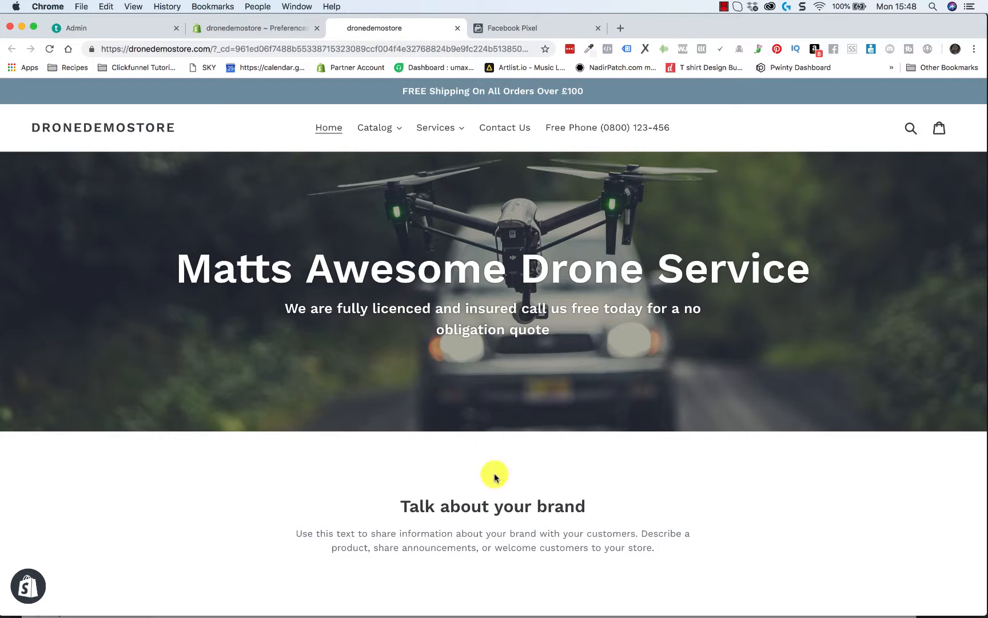
pyautogui.scroll(-6, 563, 313)
pyautogui.scroll(6, 562, 313)
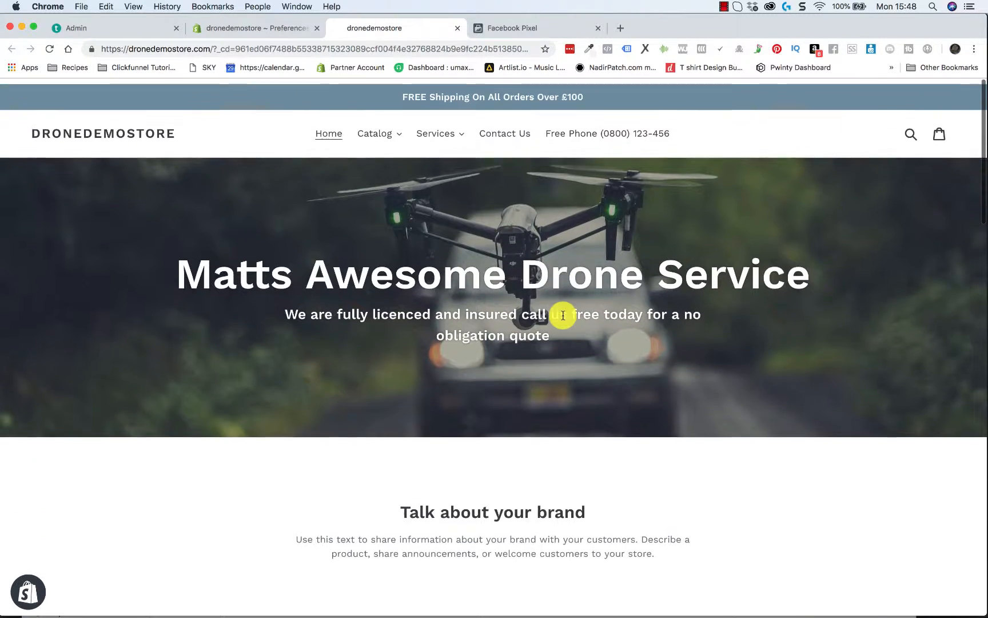